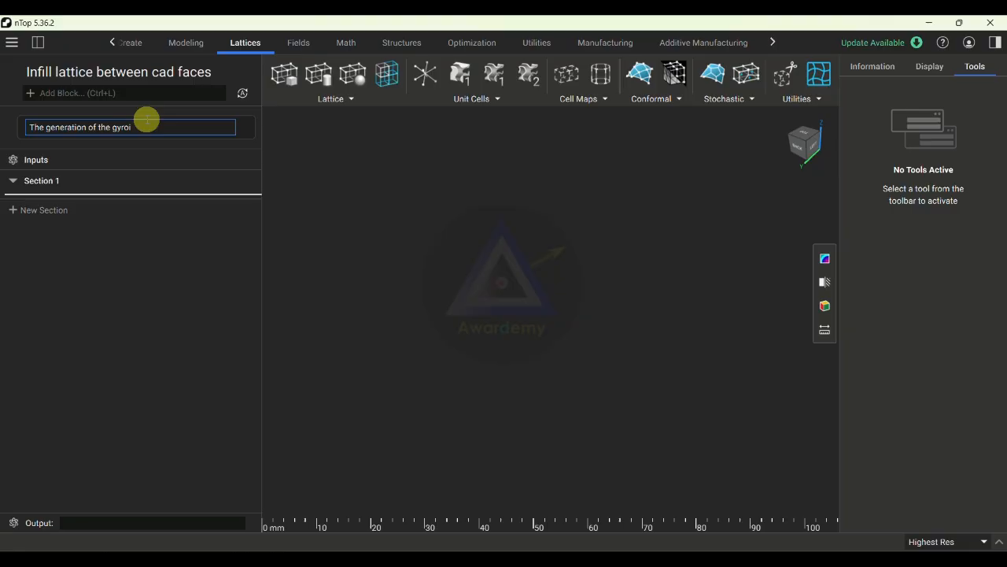
# - Complete the notebook description to read "The generation of the gyroid lattice between two cad surfaces"
pyautogui.write('lattice')
pyautogui.write(' between ')
pyautogui.write('tow')
pyautogui.press('BackSpace')
pyautogui.press('BackSpace')
pyautogui.write('wo ')
pyautogui.write('csd')
pyautogui.press('BackSpace')
pyautogui.press('BackSpace')
pyautogui.press('BackSpace')
pyautogui.write('ad surfaces')
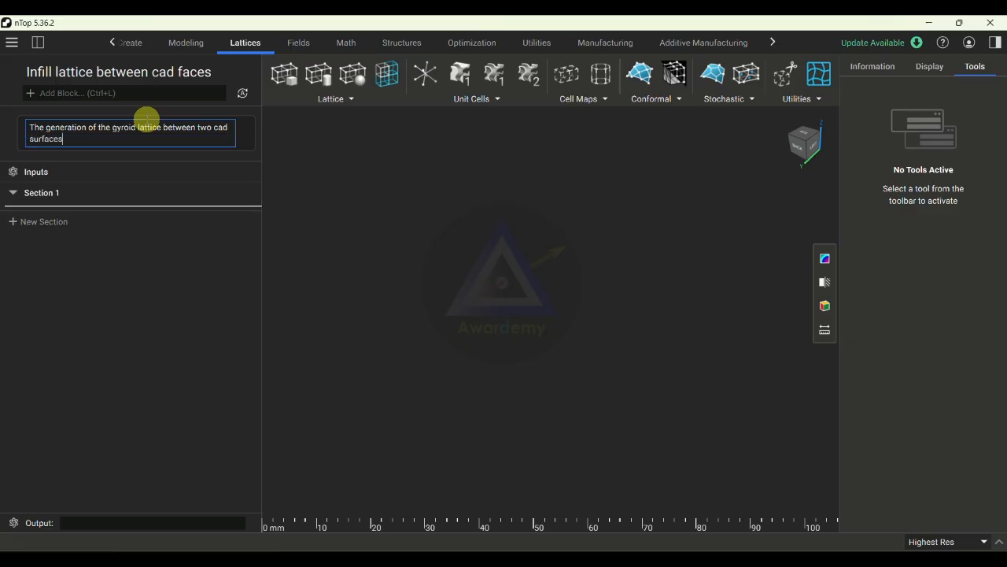
# - Rename Section 1 as "Lattice between two cad faces"
pyautogui.doubleClick(68, 193)
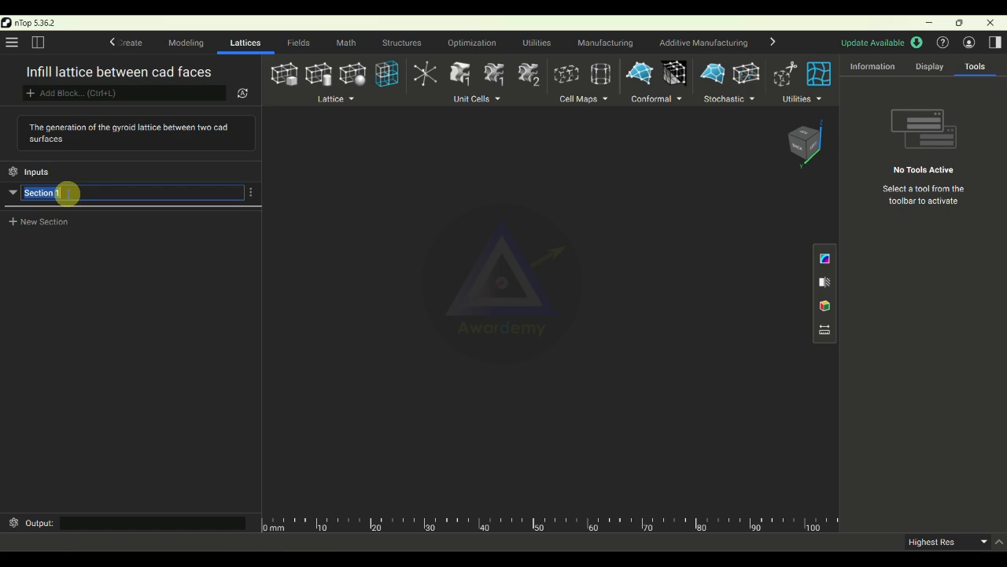
pyautogui.write('C')
pyautogui.press('BackSpace')
pyautogui.write('Lattice between ')
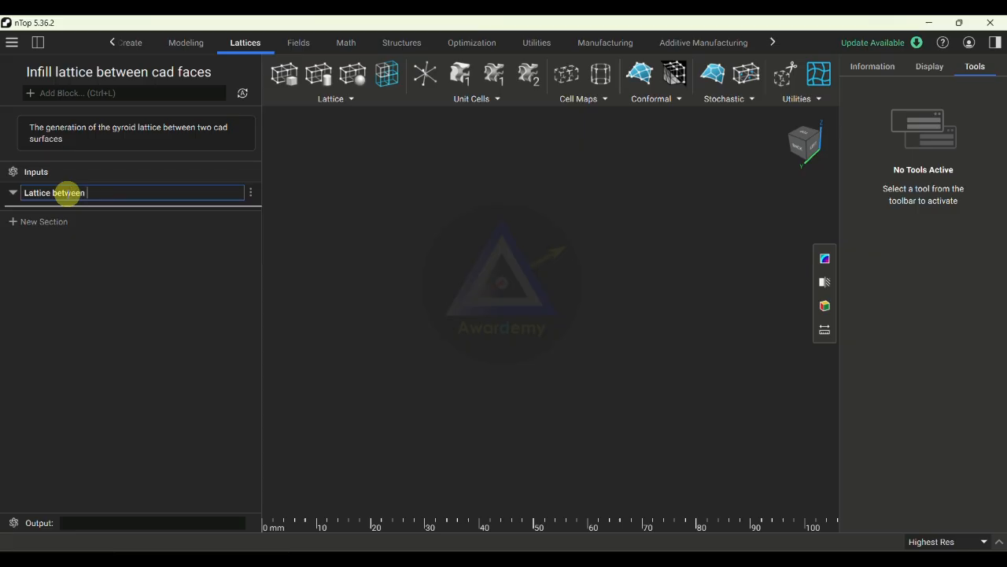
pyautogui.write('two cad faces')
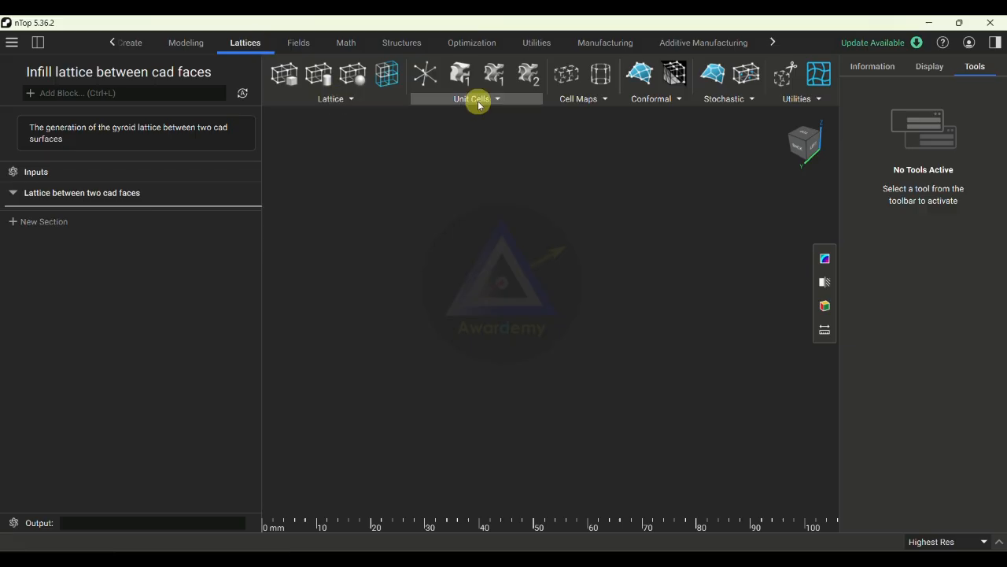
# - Add a Cell Map between CAD Faces block to the lattice section
pyautogui.click(583, 100)
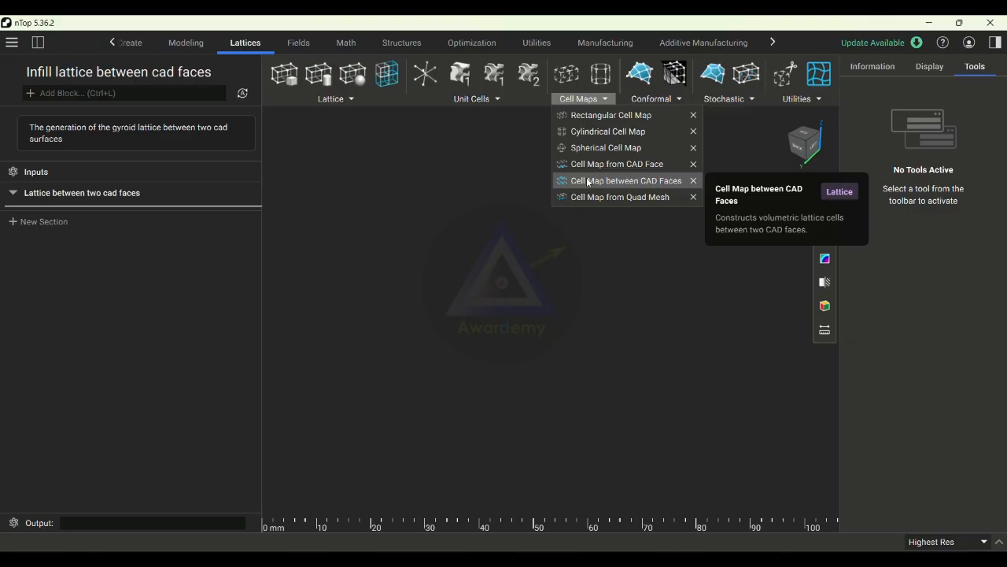
pyautogui.click(589, 183)
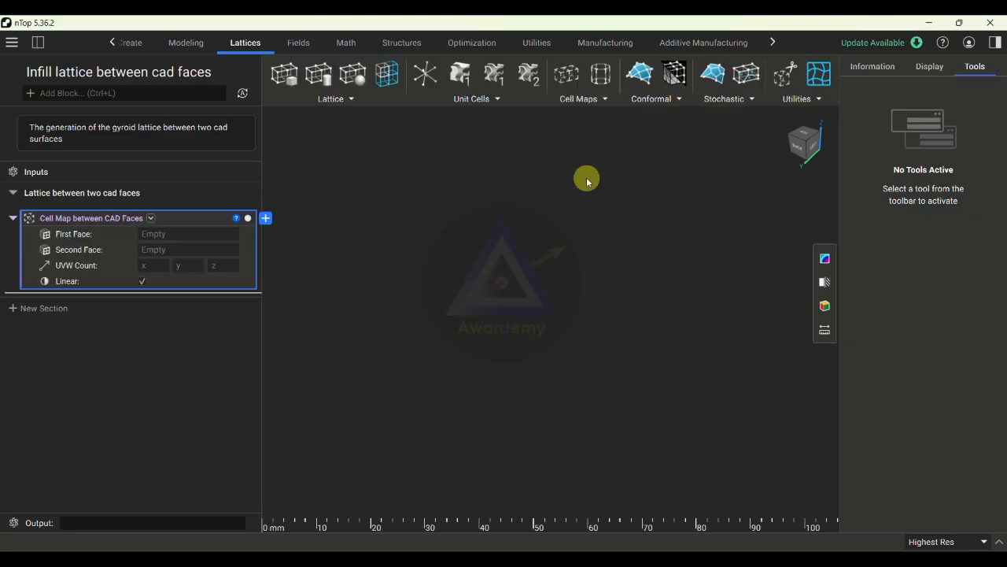
pyautogui.click(142, 93)
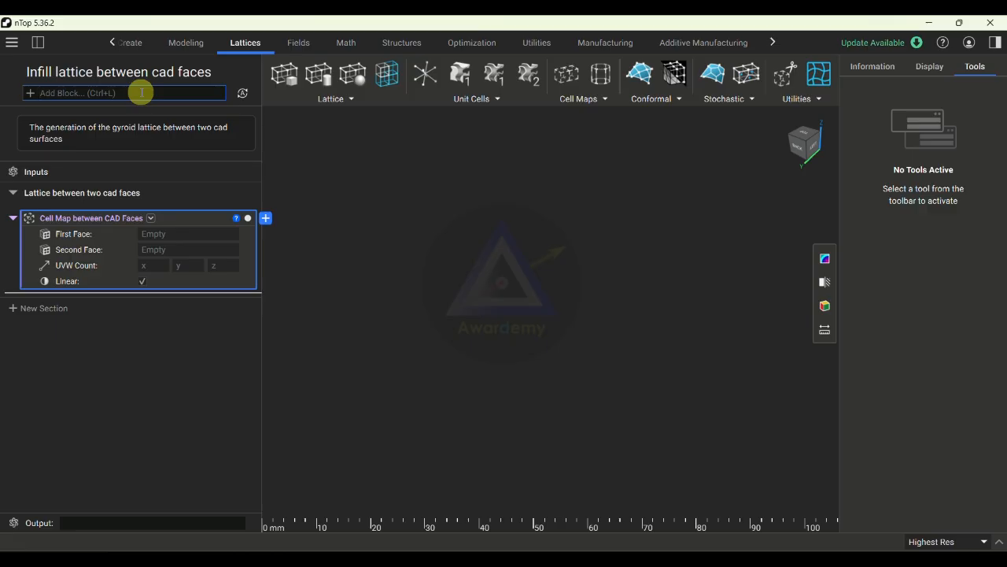
pyautogui.write('cell map')
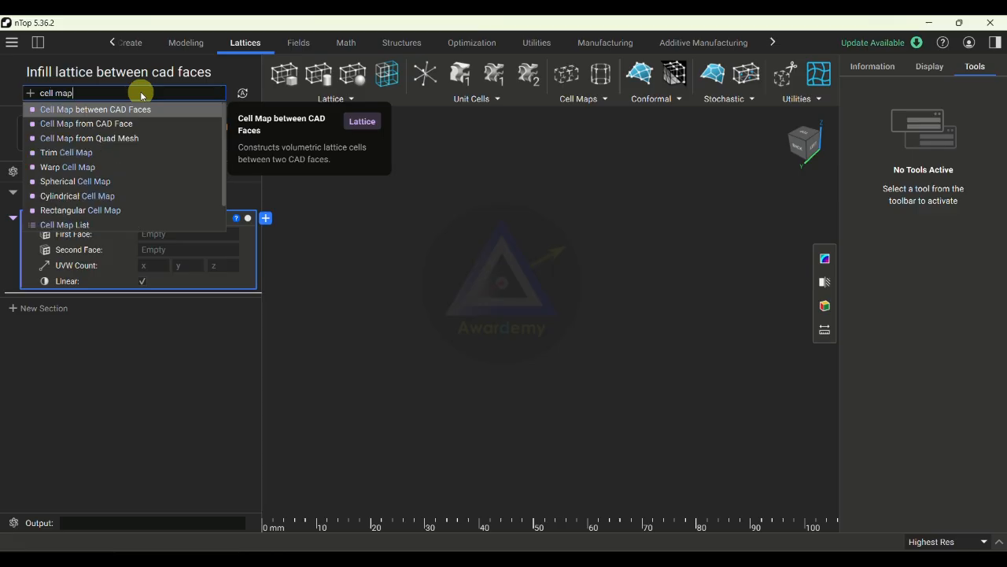
pyautogui.click(113, 112)
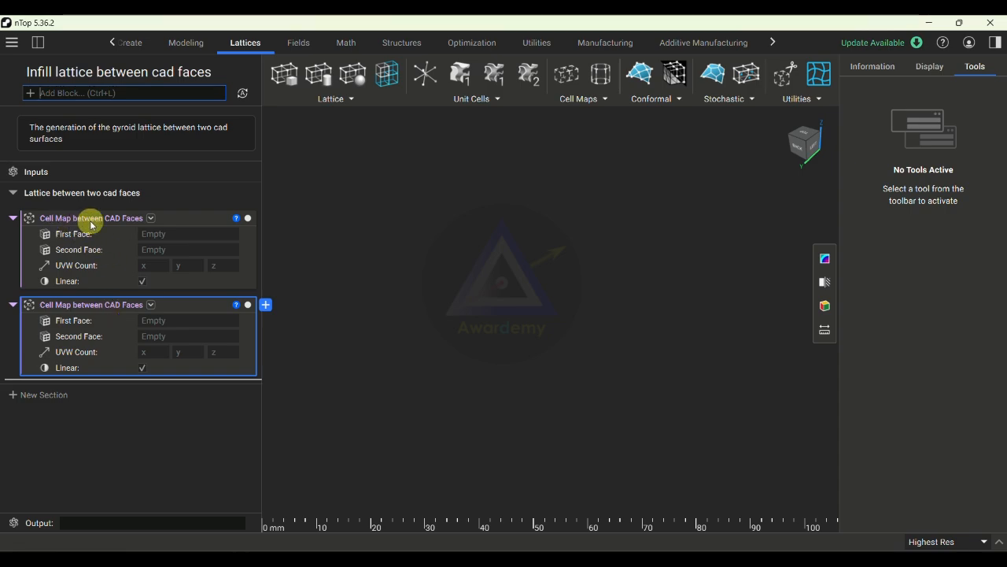
pyautogui.click(200, 306)
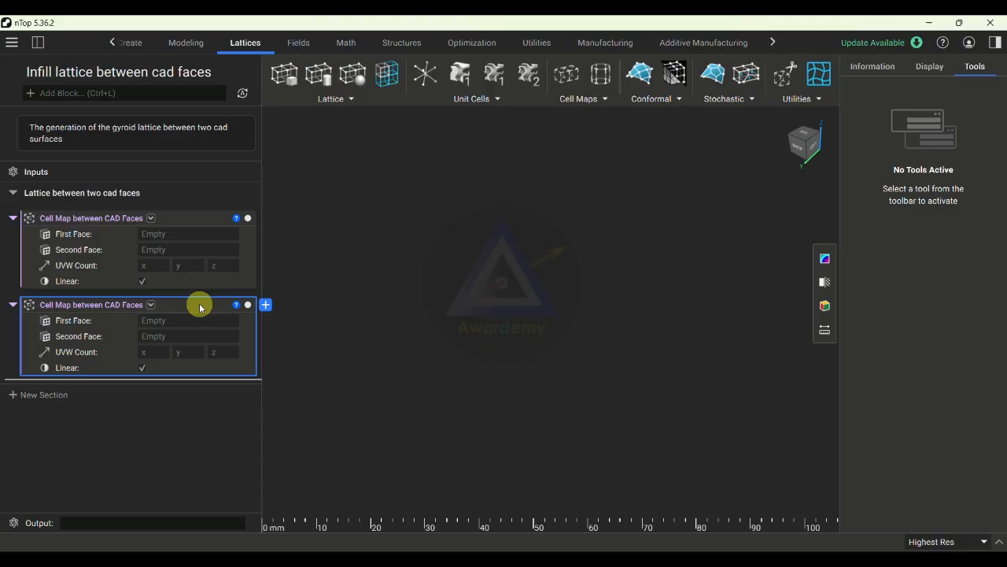
pyautogui.press('Delete')
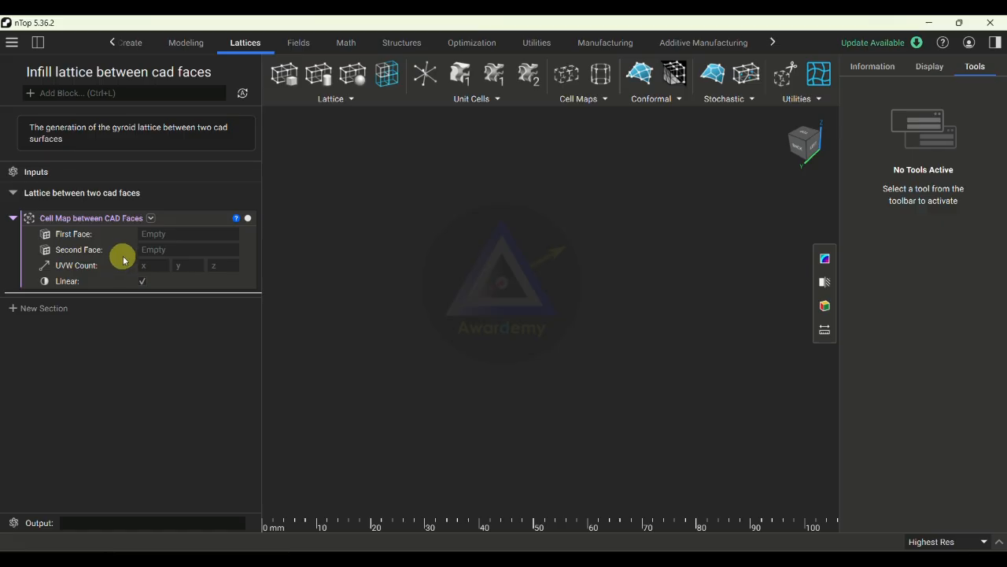
# - Add an Import Part block below the cell map block
pyautogui.click(93, 93)
pyautogui.write('import')
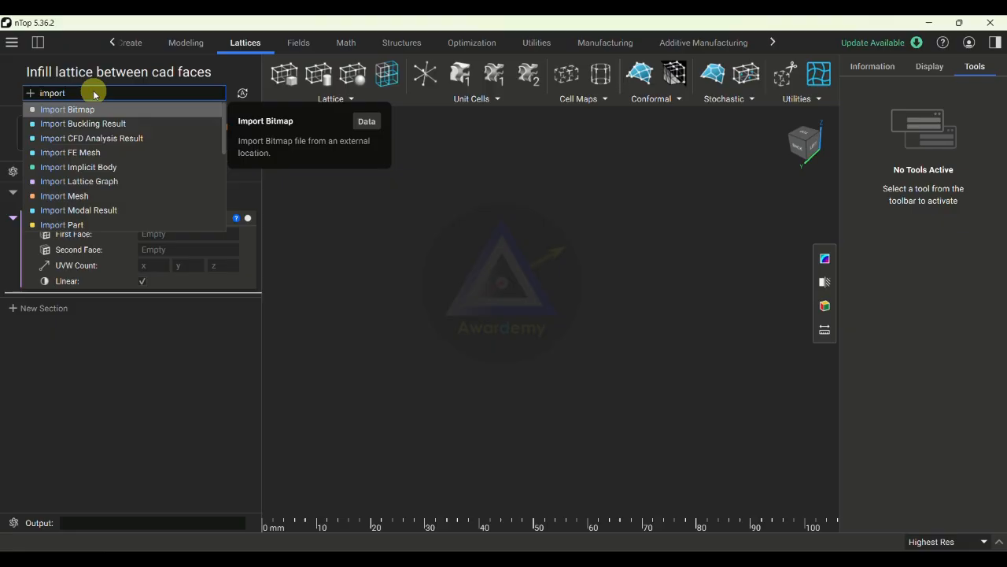
pyautogui.scroll(-2, 97, 152)
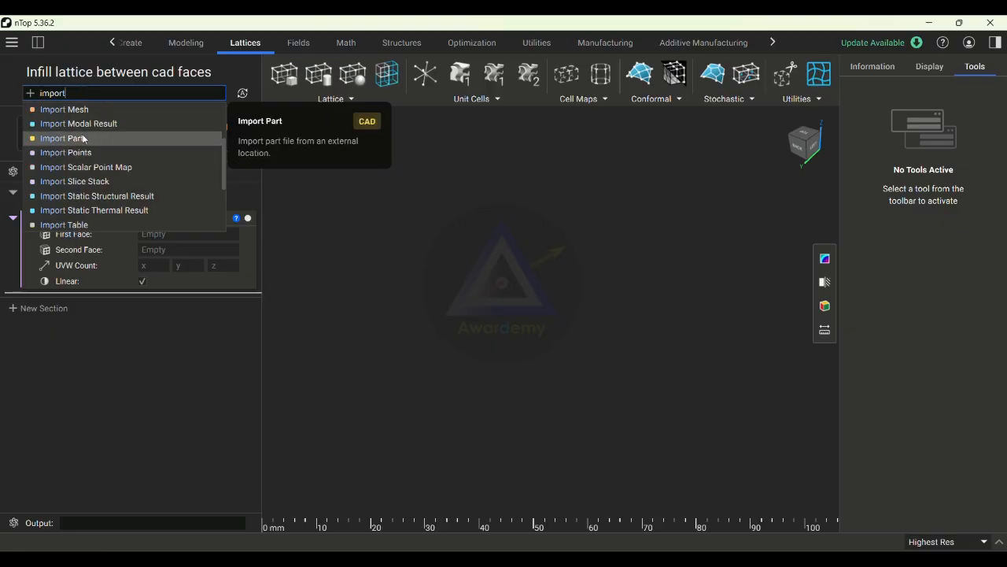
pyautogui.click(81, 139)
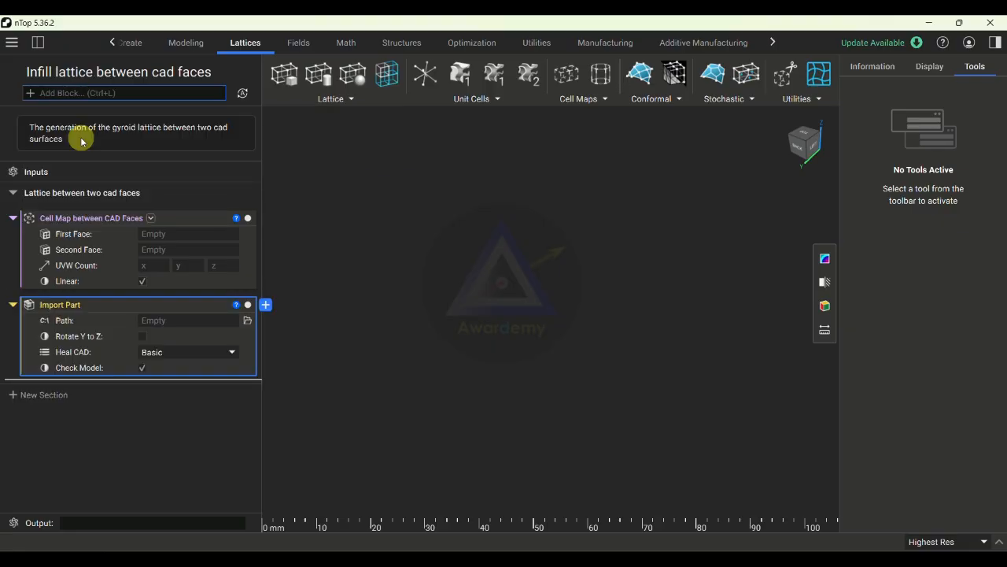
pyautogui.click(115, 44)
pyautogui.click(776, 43)
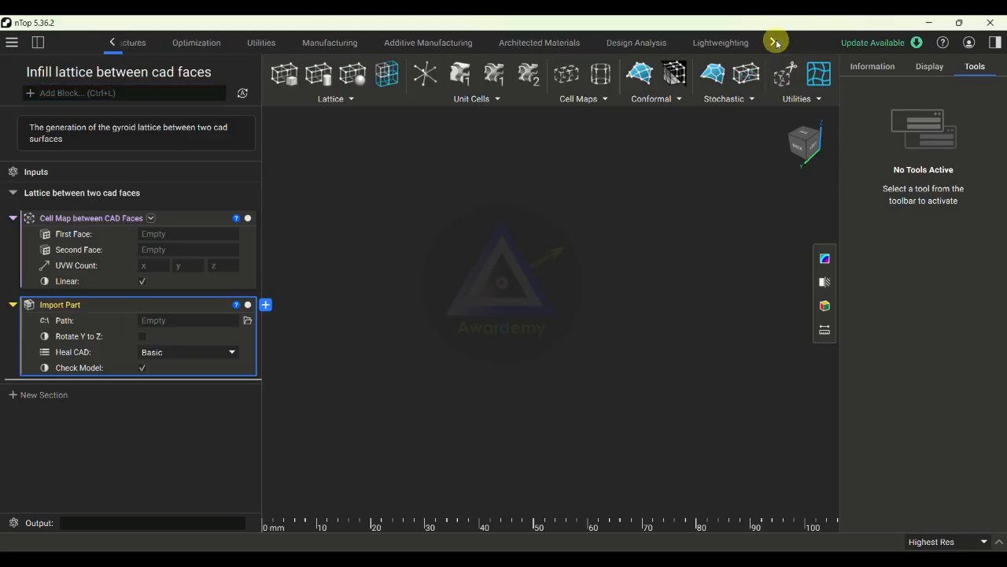
pyautogui.click(252, 45)
pyautogui.click(381, 100)
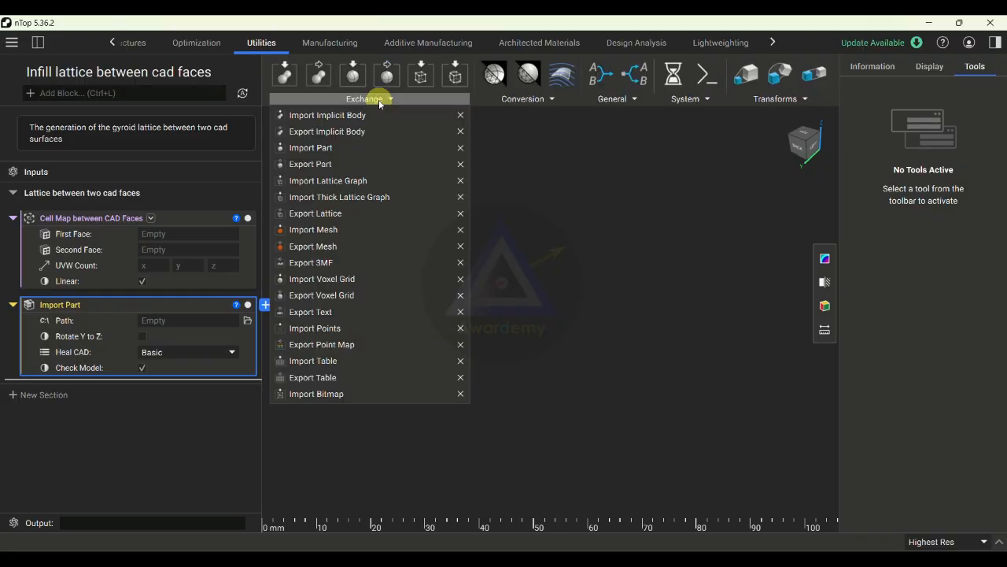
pyautogui.click(368, 148)
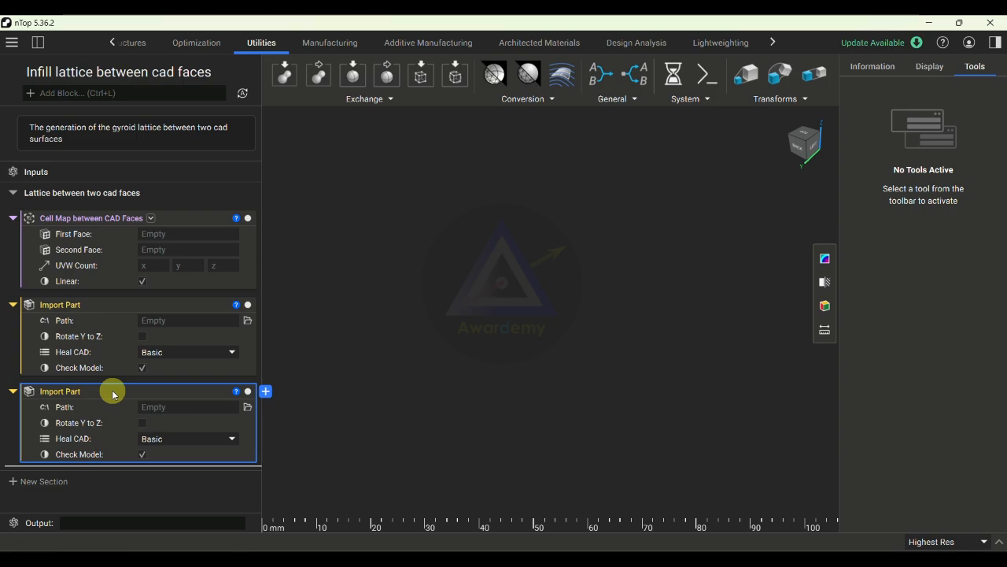
pyautogui.press('Delete')
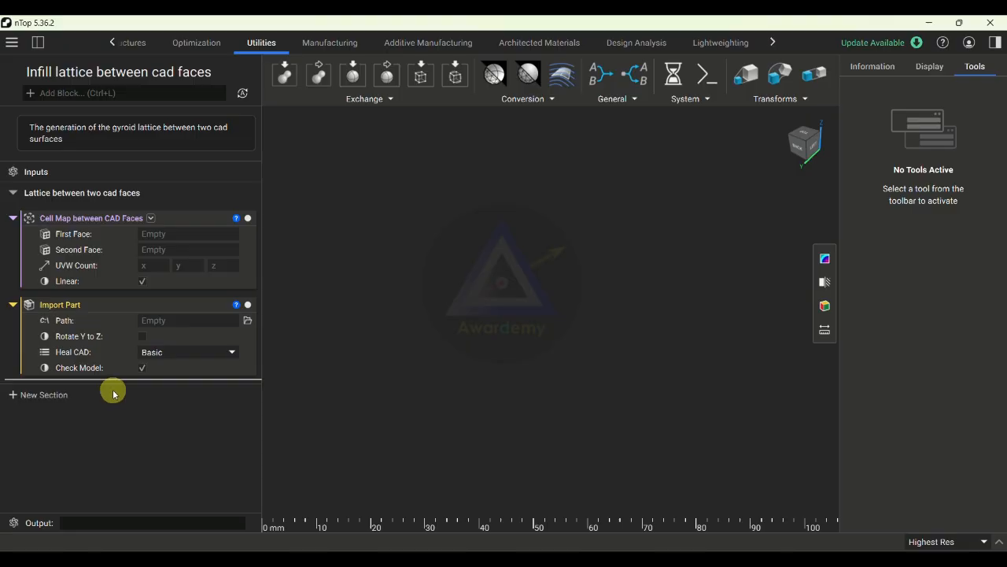
# - Import the Rim part file from the nTop folder on the Desktop through the Import Part block
pyautogui.click(247, 321)
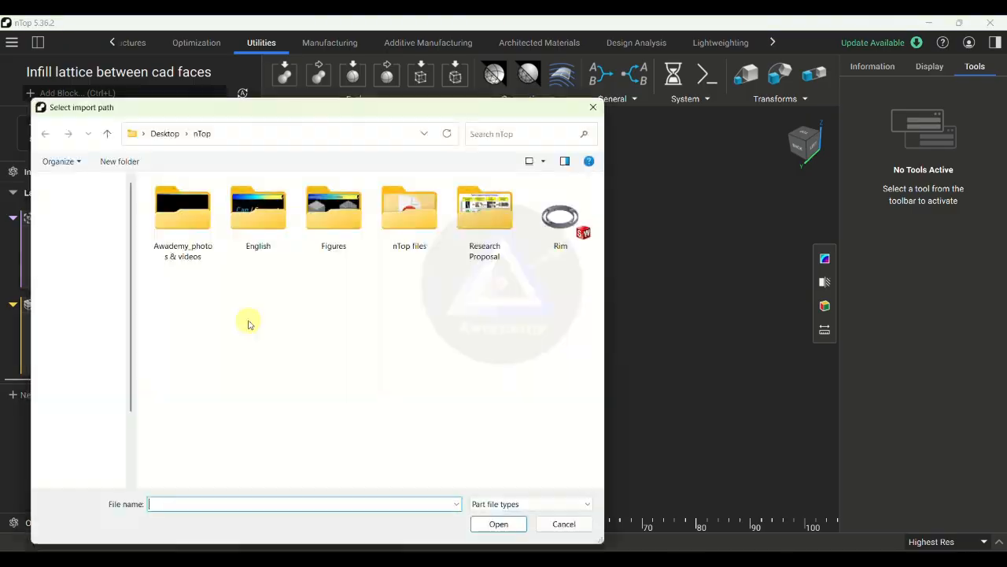
pyautogui.click(561, 221)
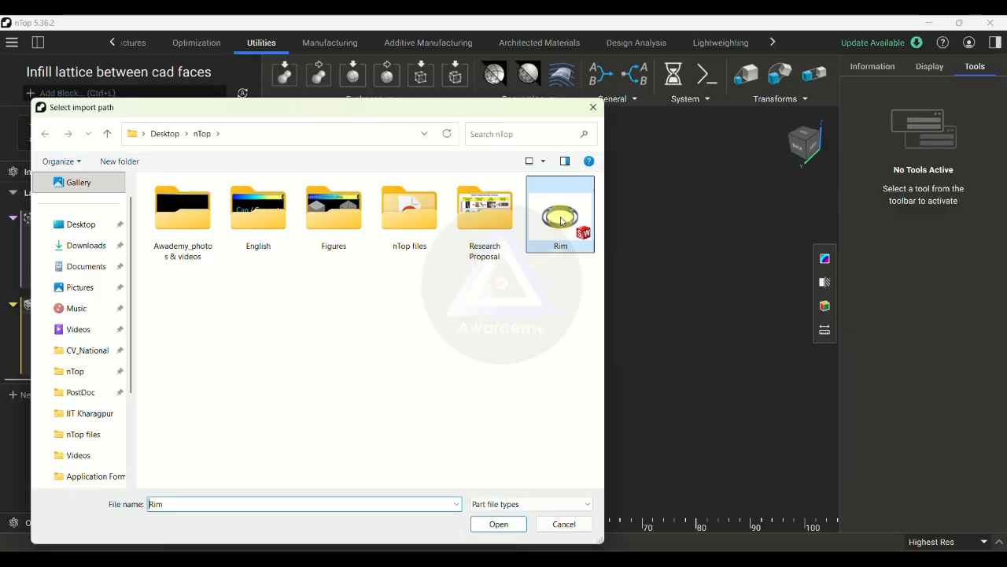
pyautogui.click(497, 524)
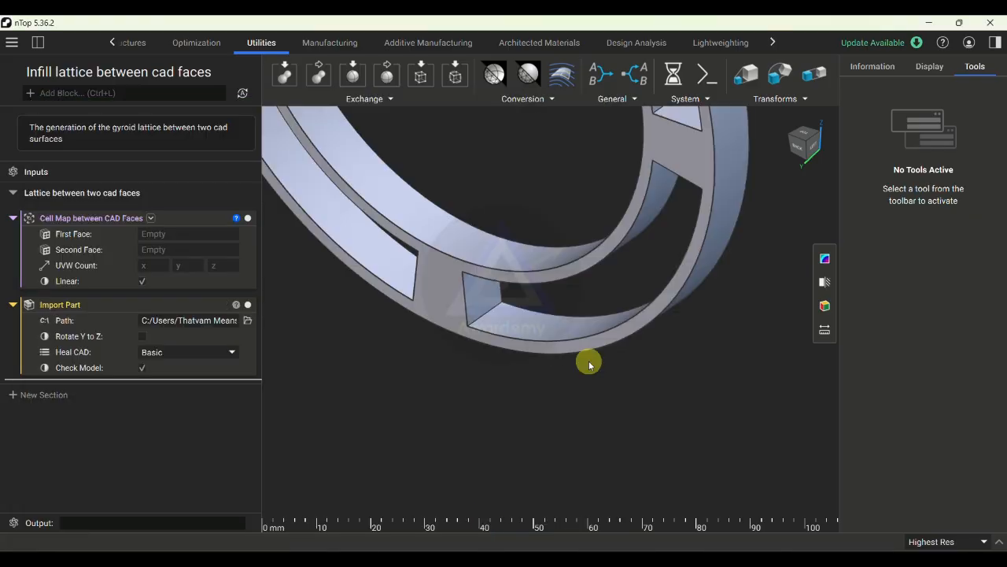
pyautogui.scroll(-5, 590, 365)
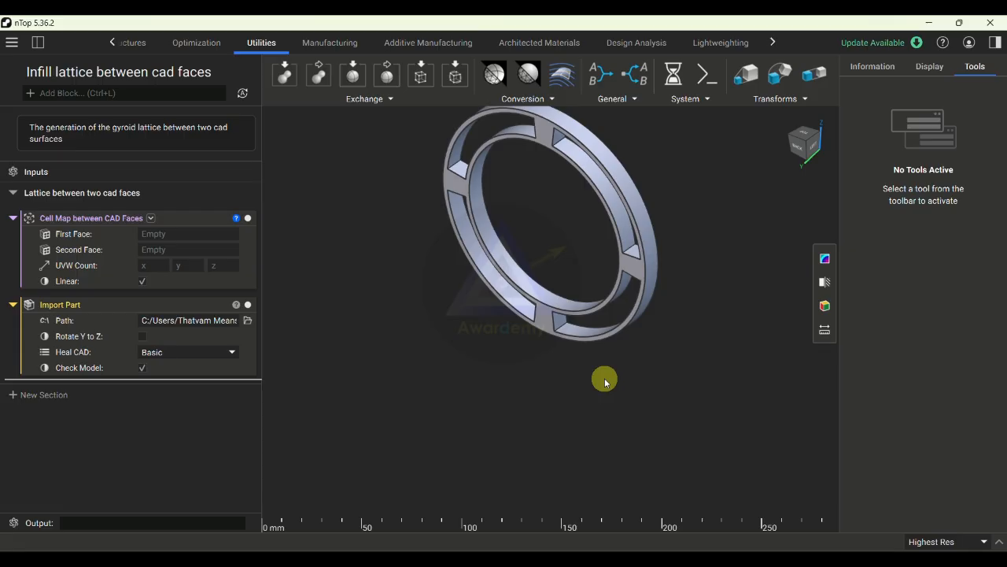
pyautogui.press('f')
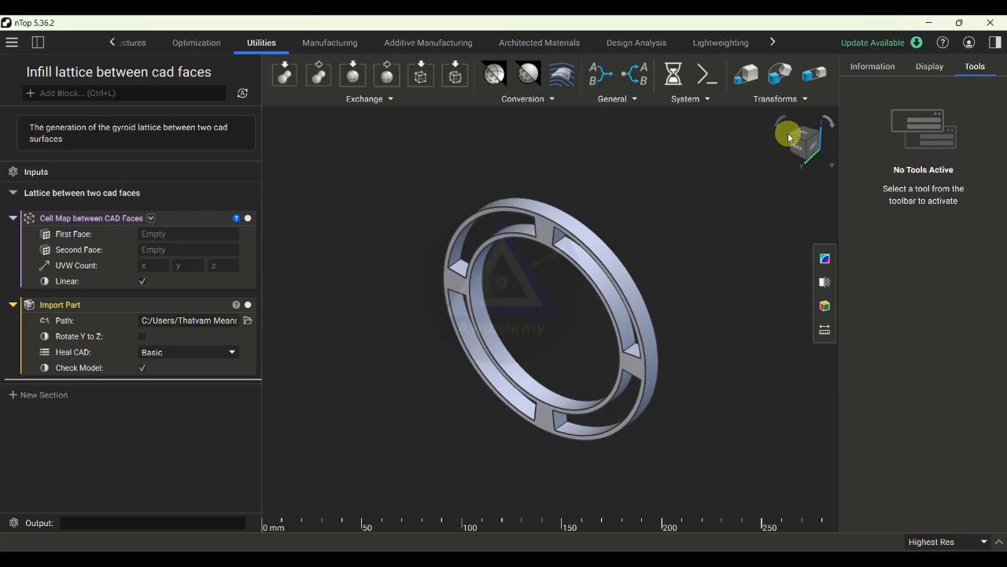
# - Examine the imported rim from several angles and inspect the slot walls between its inner and outer rings
pyautogui.click(794, 135)
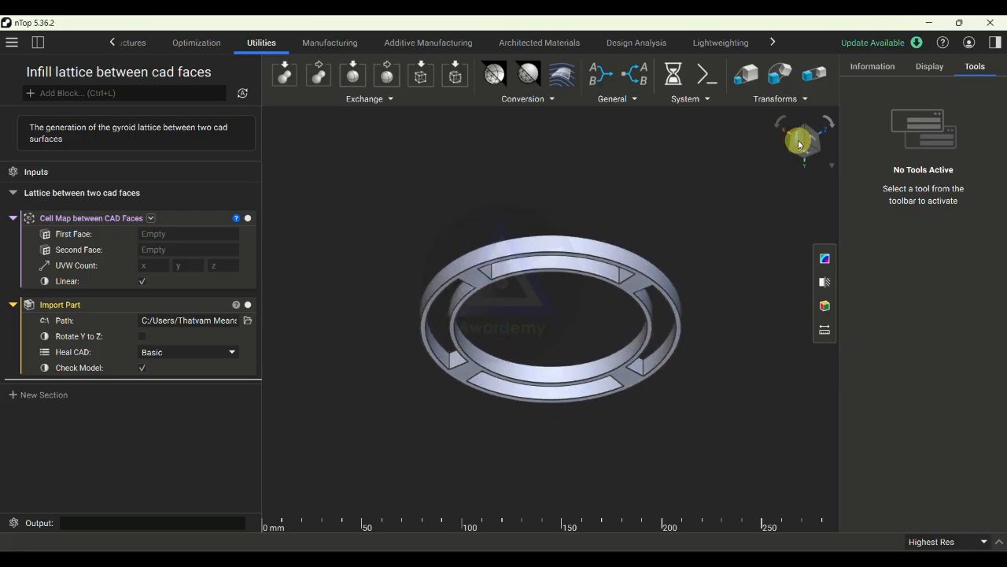
pyautogui.click(802, 142)
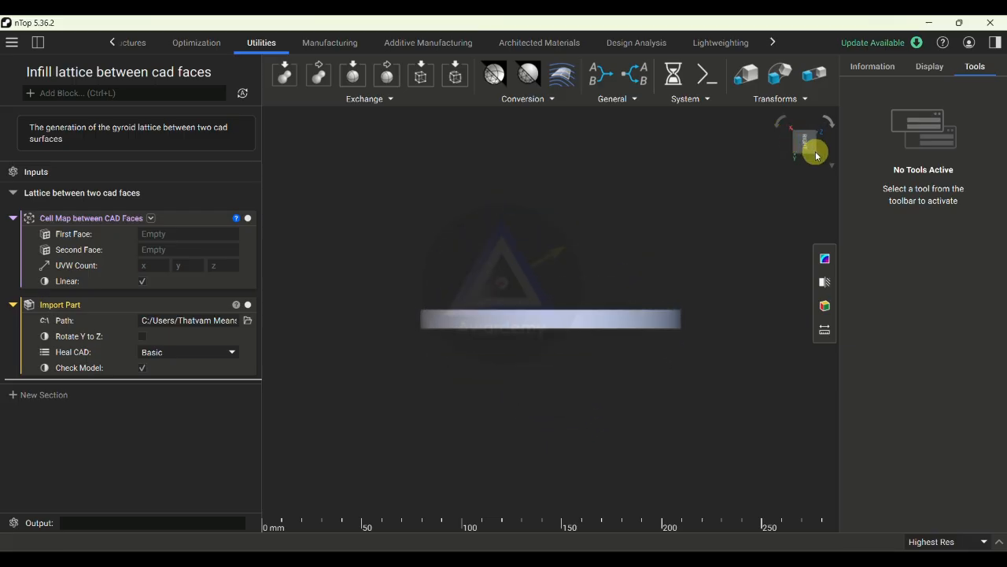
pyautogui.click(814, 153)
pyautogui.moveTo(574, 281); pyautogui.dragTo(589, 328, button='right')
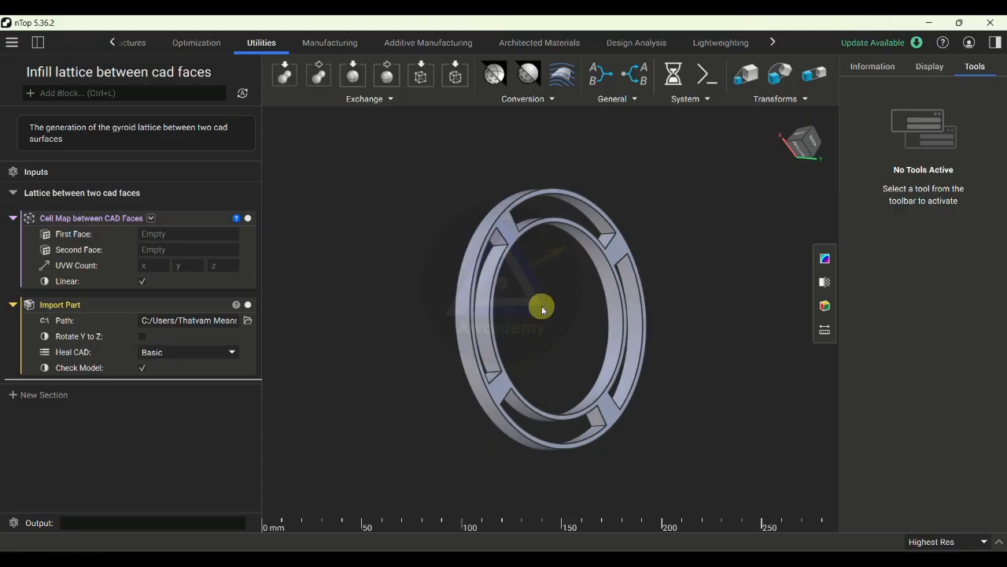
pyautogui.scroll(3, 545, 303)
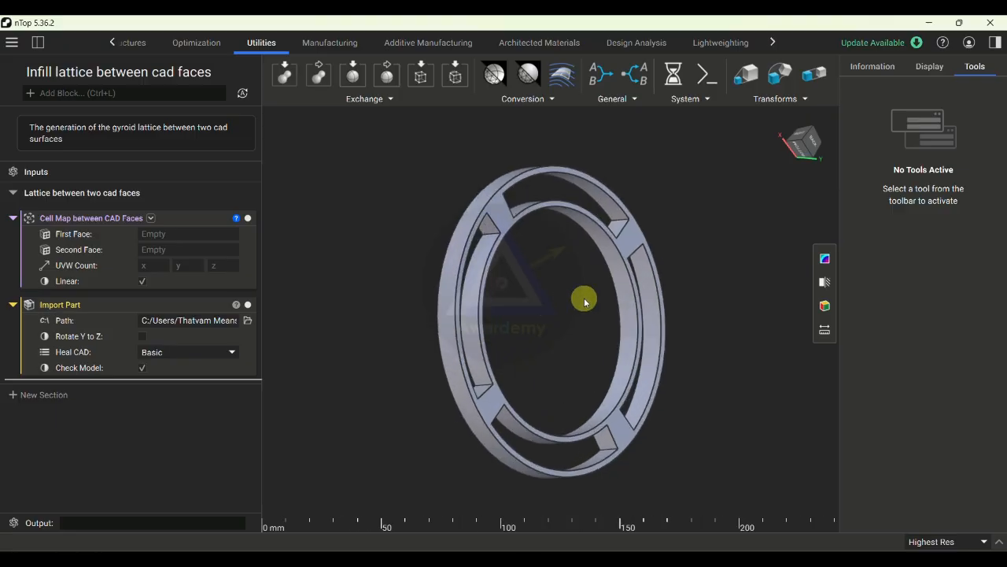
pyautogui.moveTo(585, 301); pyautogui.dragTo(563, 265, button='right')
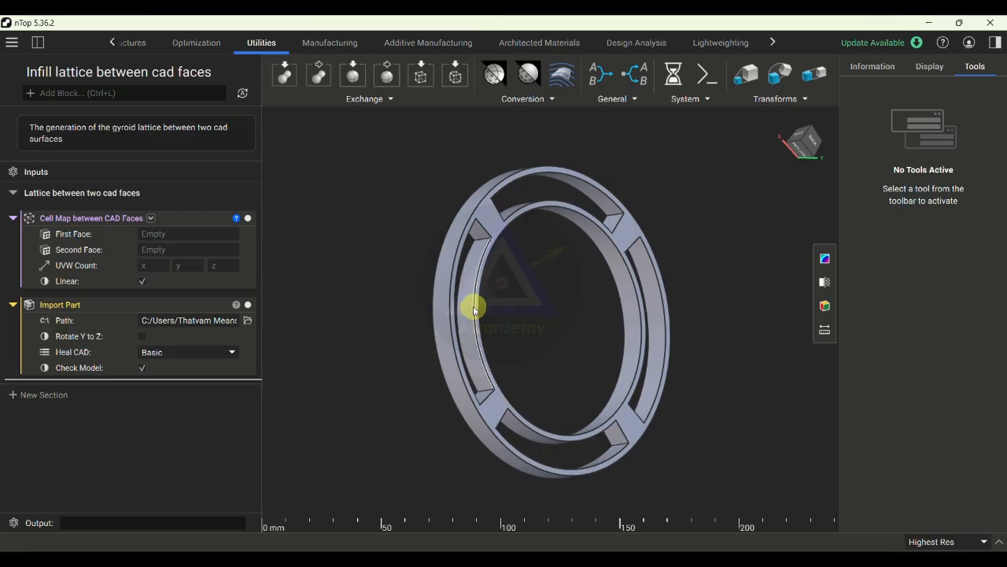
pyautogui.scroll(-3, 491, 237)
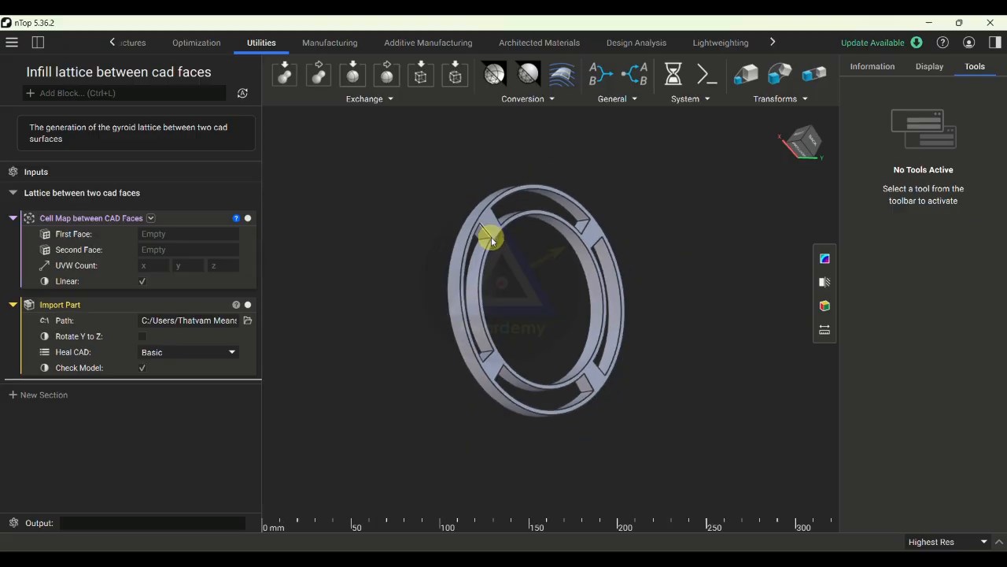
pyautogui.scroll(5, 491, 237)
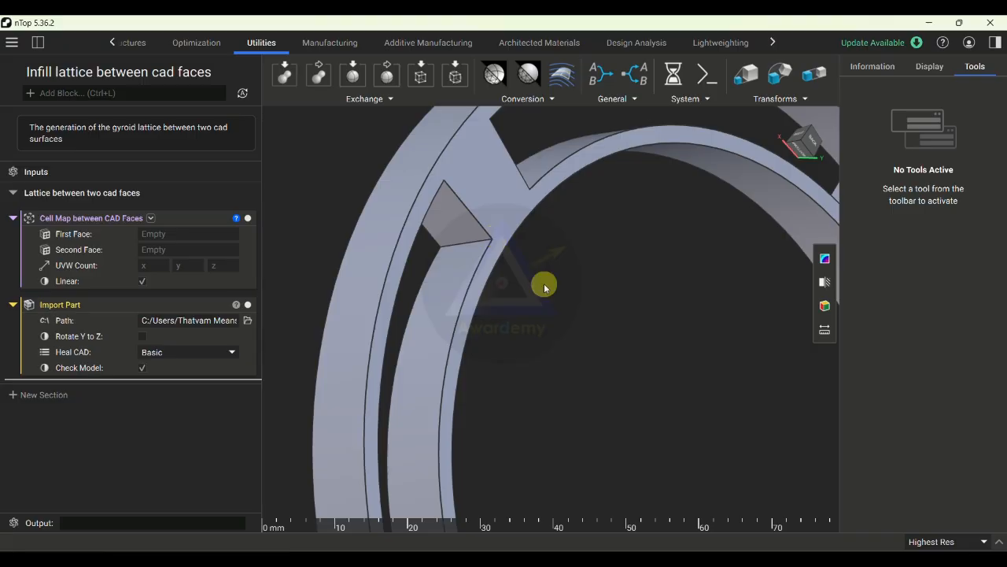
pyautogui.scroll(3, 544, 286)
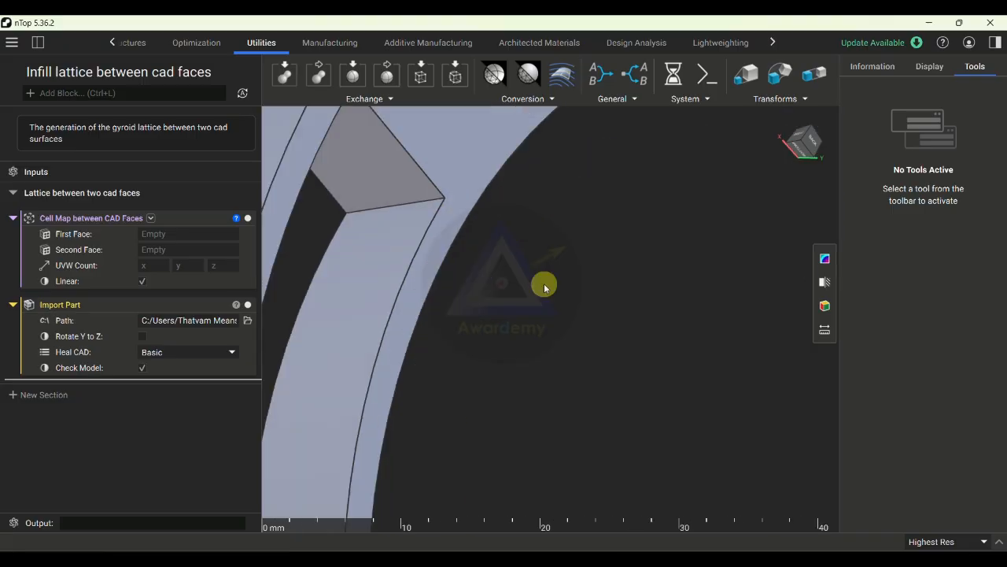
pyautogui.scroll(-4, 543, 286)
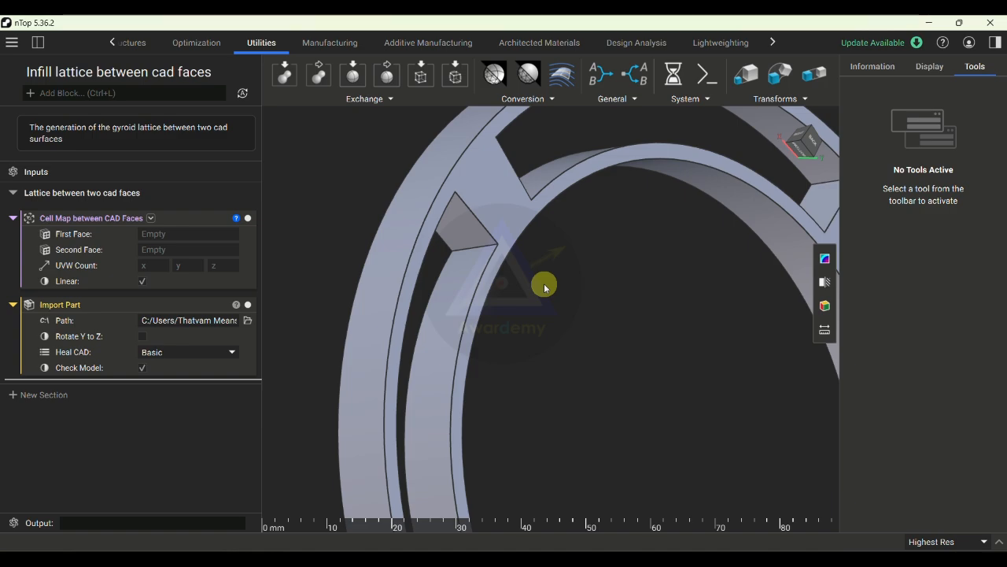
pyautogui.scroll(-5, 544, 286)
pyautogui.moveTo(544, 286); pyautogui.dragTo(518, 344, button='right')
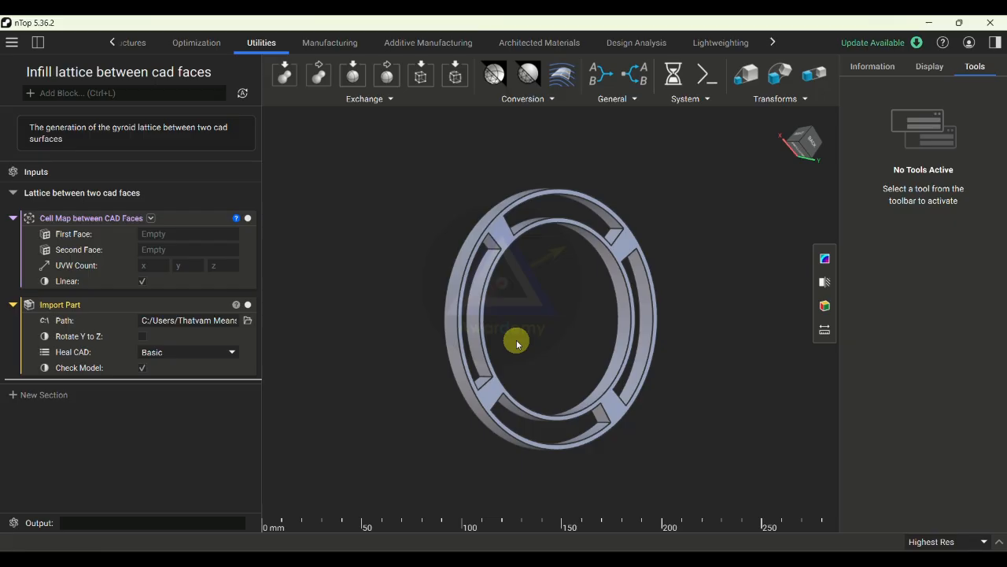
# - Create a CAD face variable from the outer wall of the rim's right-hand slot and rename it Face-1
pyautogui.scroll(4, 668, 334)
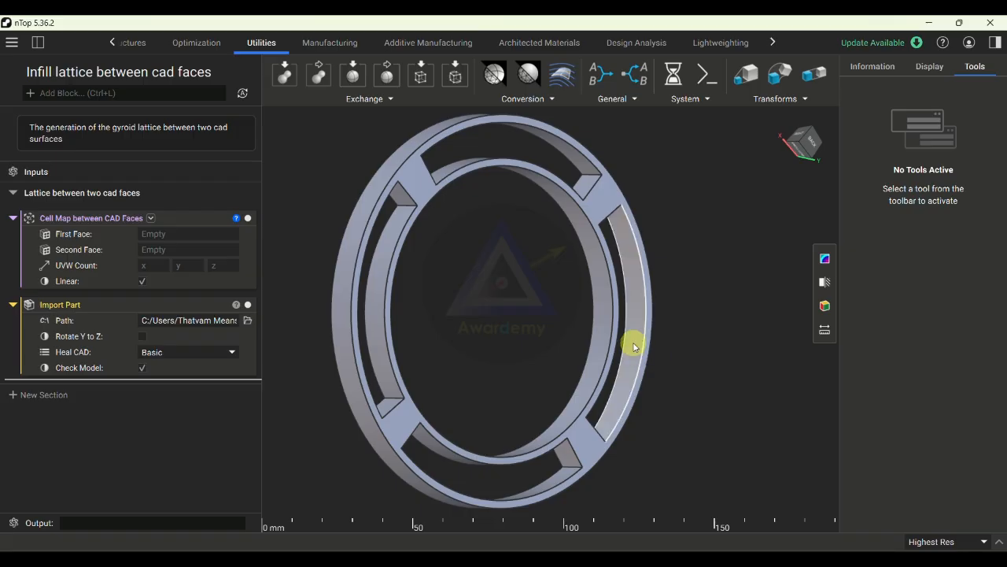
pyautogui.rightClick(634, 347)
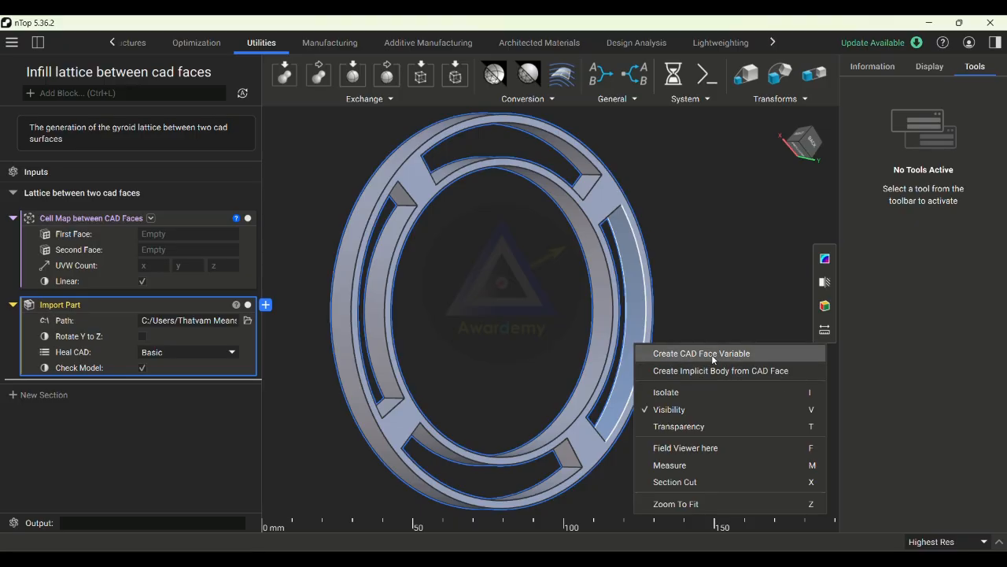
pyautogui.click(711, 354)
pyautogui.rightClick(66, 391)
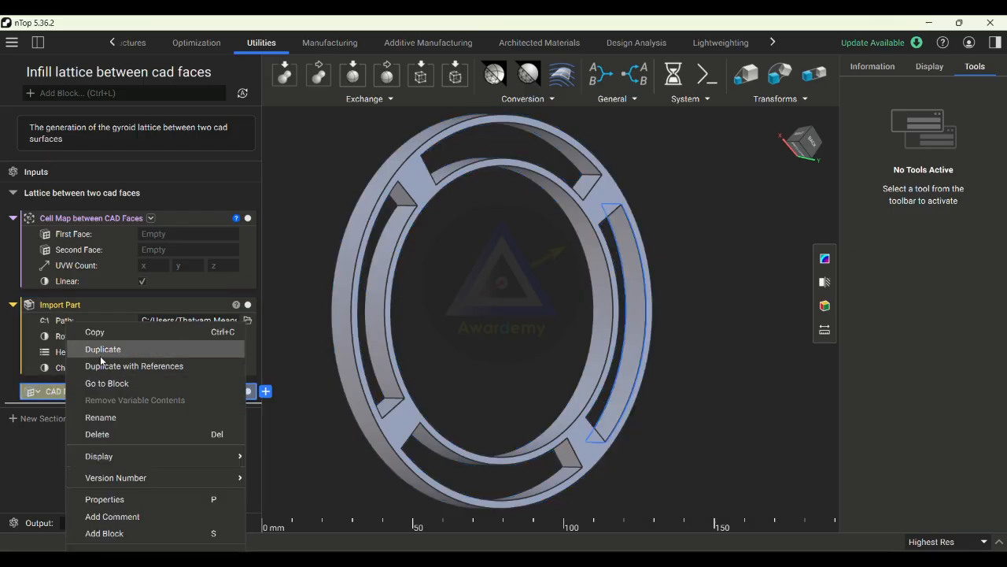
pyautogui.click(119, 419)
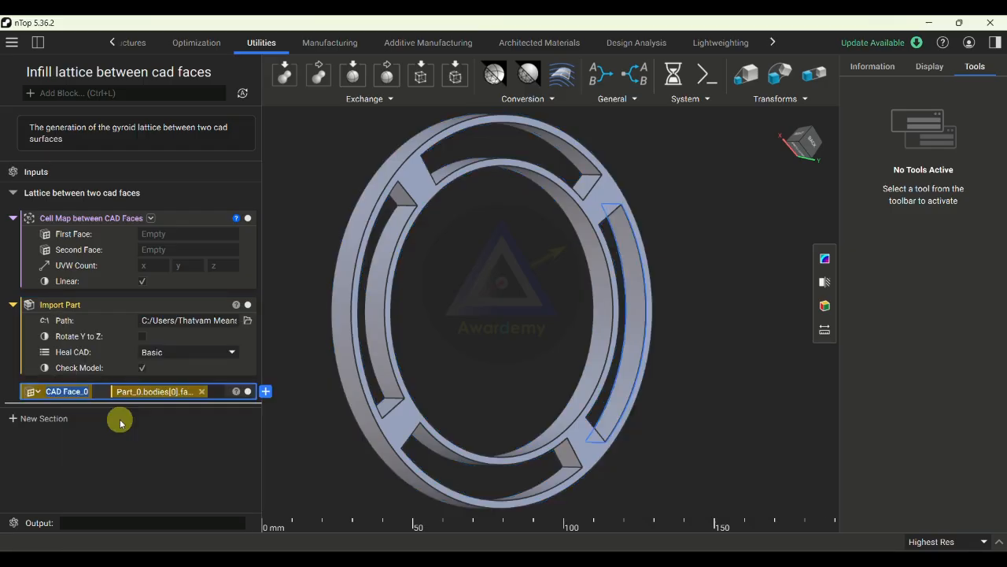
pyautogui.write('Face')
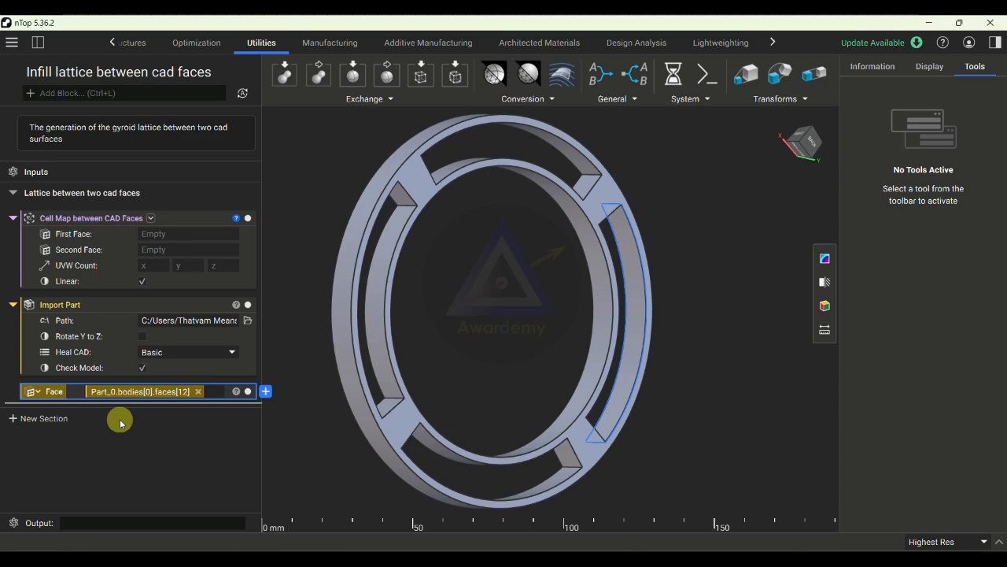
pyautogui.write('-1')
pyautogui.click(462, 353)
# - Create a CAD face variable from the inner wall of the same slot, opposite Face-1, and rename it Face-2
pyautogui.moveTo(579, 344); pyautogui.dragTo(427, 360, button='right')
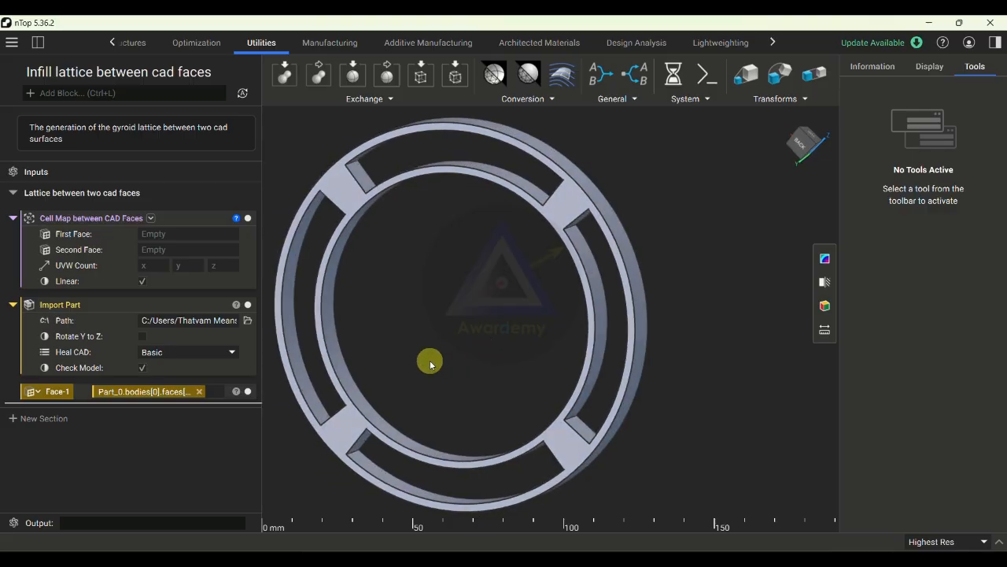
pyautogui.moveTo(554, 336); pyautogui.dragTo(508, 346, button='right')
pyautogui.click(355, 301)
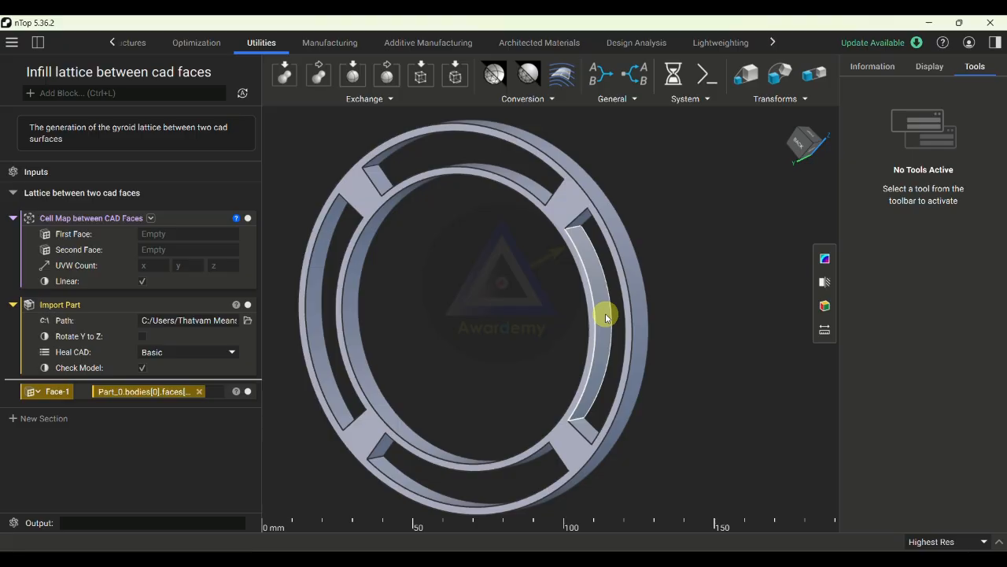
pyautogui.rightClick(606, 317)
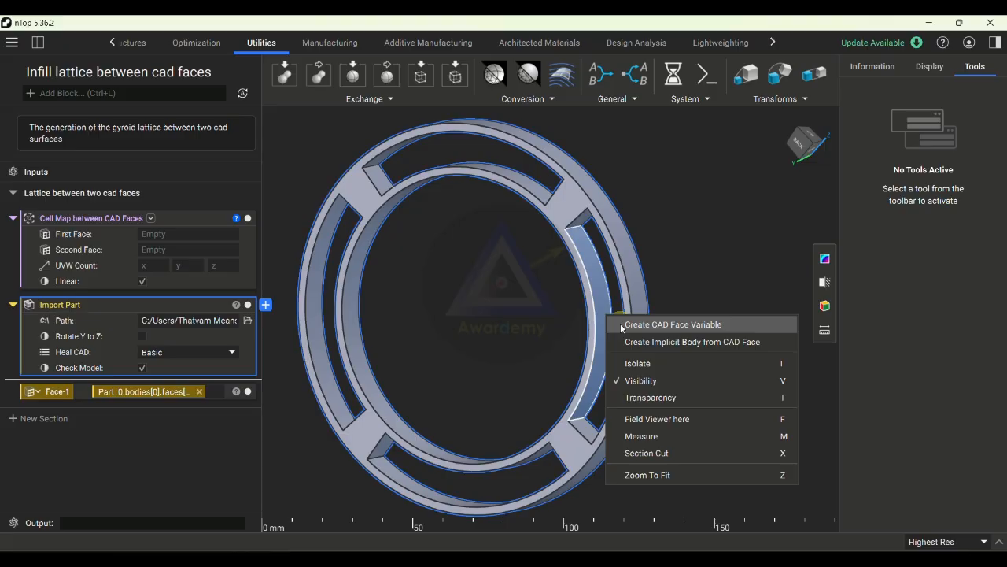
pyautogui.click(623, 325)
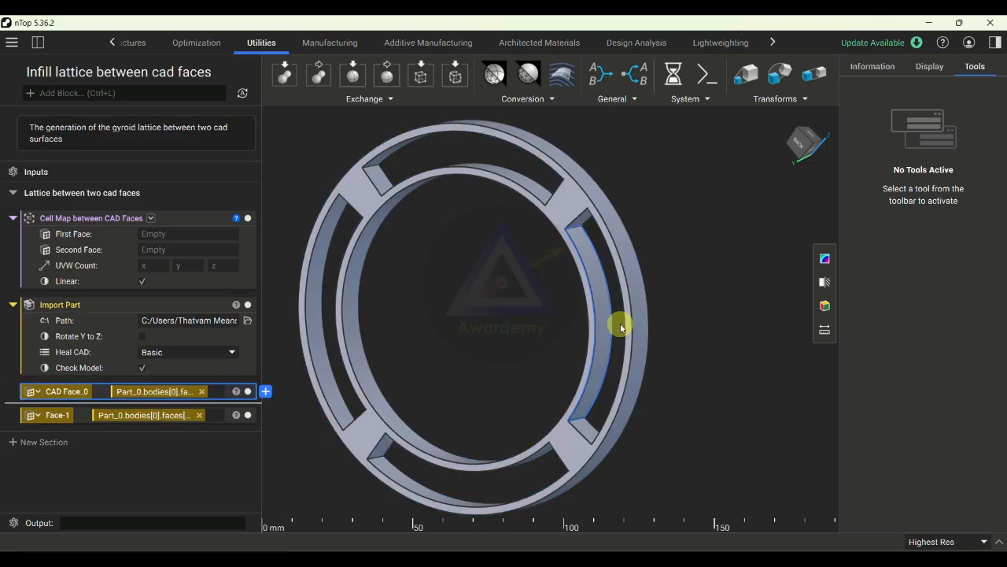
pyautogui.rightClick(69, 393)
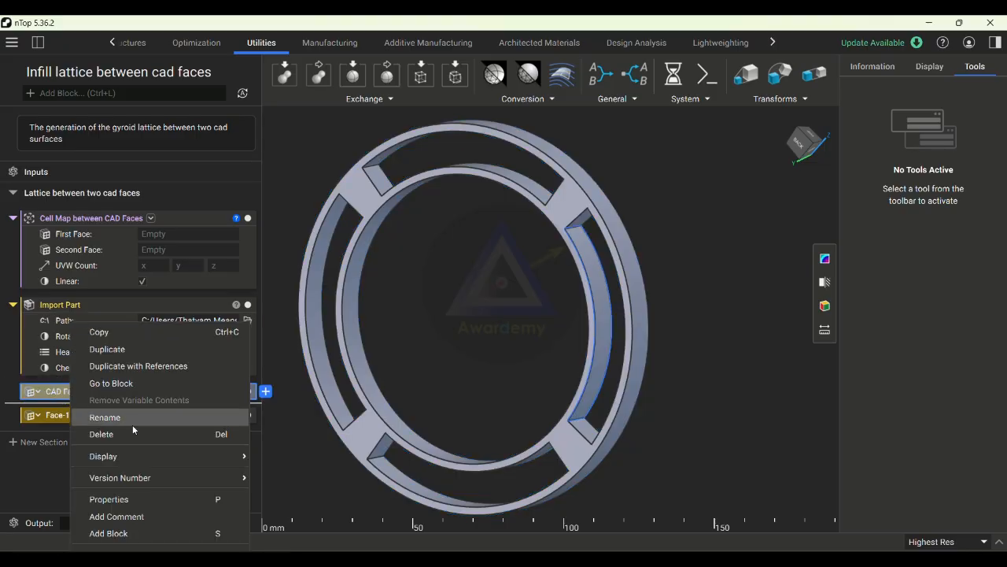
pyautogui.click(132, 423)
pyautogui.write('Face-2')
pyautogui.press('Return')
pyautogui.click(442, 344)
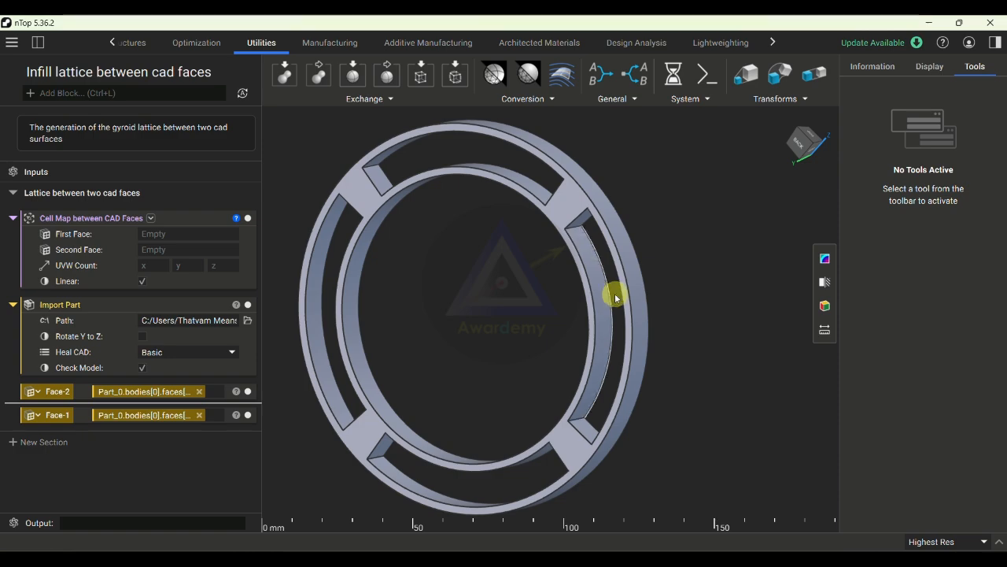
# - Hide the imported rim part and view the two CAD faces on their own
pyautogui.scroll(-3, 619, 293)
pyautogui.scroll(-1, 545, 280)
pyautogui.moveTo(497, 305); pyautogui.dragTo(486, 310, button='right')
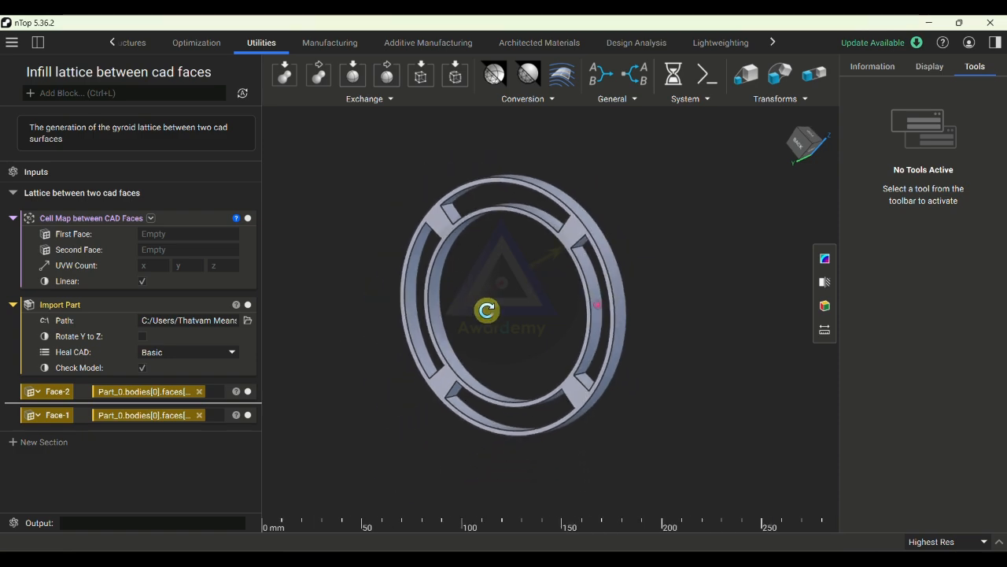
pyautogui.click(247, 306)
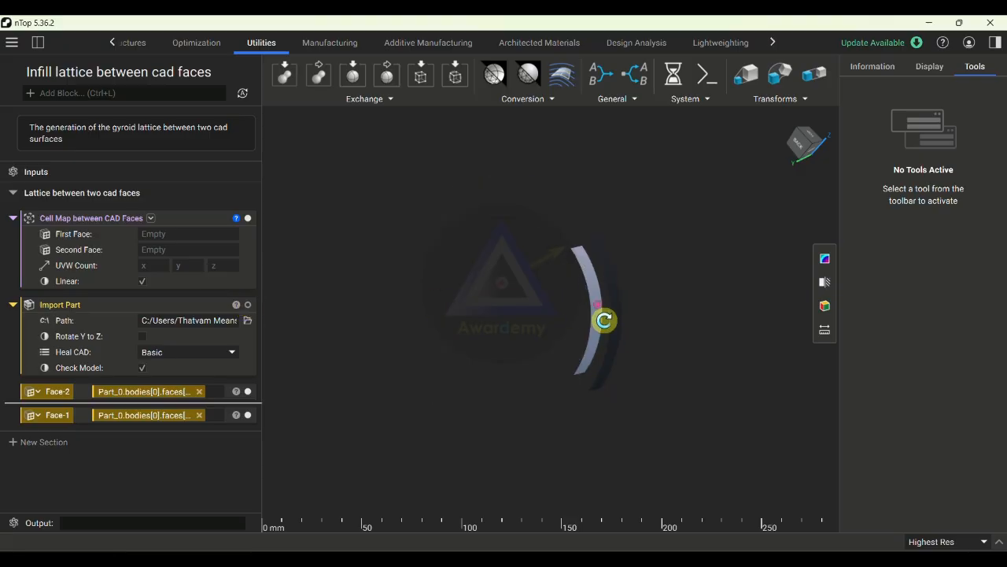
pyautogui.scroll(3, 639, 275)
pyautogui.moveTo(641, 274); pyautogui.dragTo(622, 367, button='right')
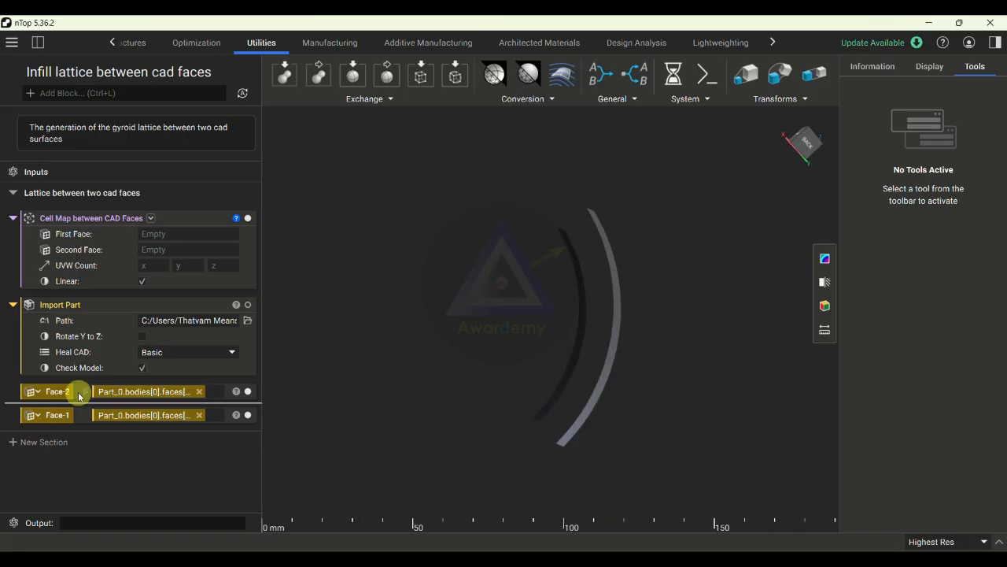
# - Assign Face-1 as the first face and Face-2 as the second face of the Cell Map between CAD Faces block
pyautogui.moveTo(79, 415); pyautogui.dragTo(157, 233)
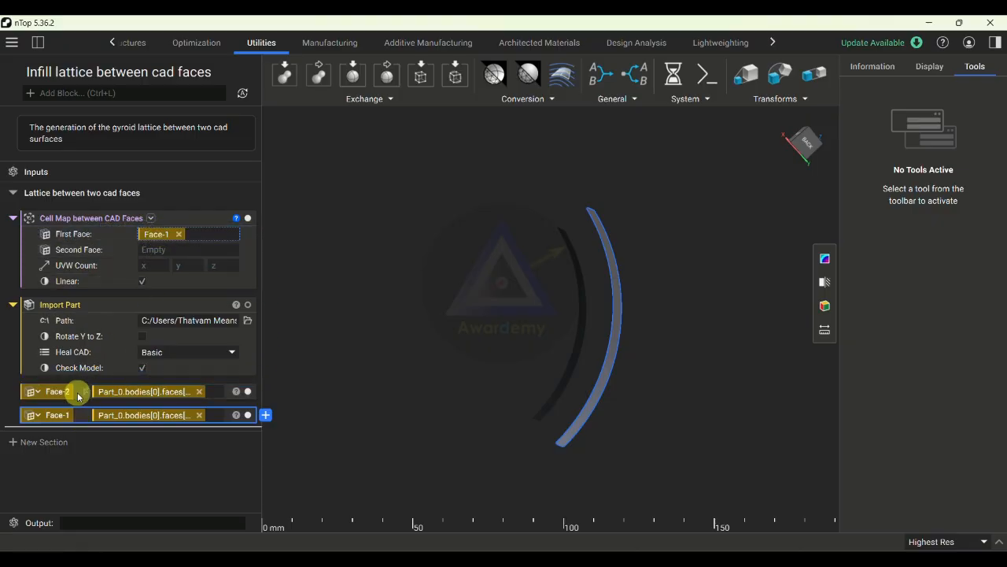
pyautogui.click(80, 392)
pyautogui.moveTo(81, 393); pyautogui.dragTo(176, 250)
# - Reorder the lattice section so Import Part sits above the cell map, with Face-1 and Face-2 above Import Part
pyautogui.moveTo(103, 309); pyautogui.dragTo(111, 211)
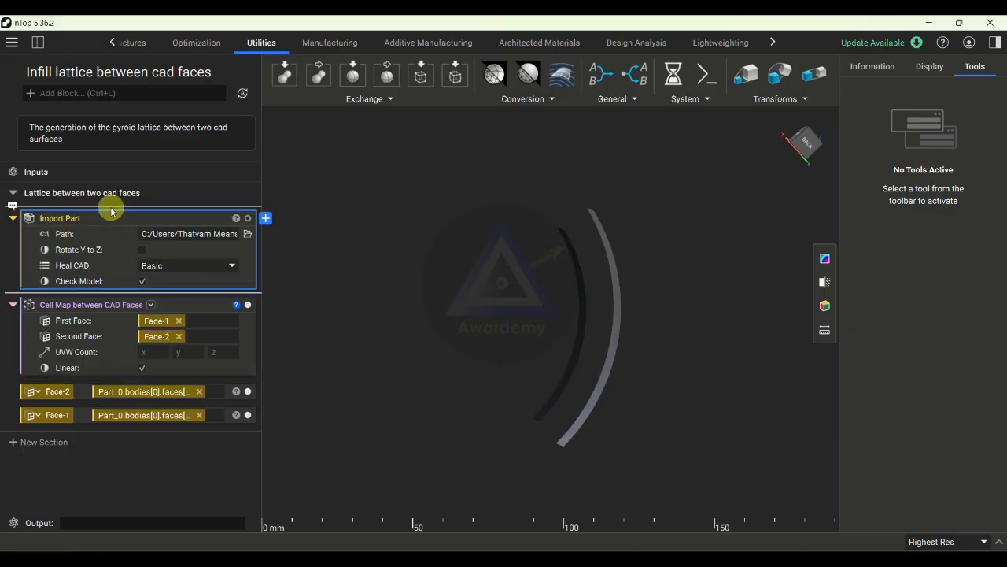
pyautogui.click(83, 391)
pyautogui.click(25, 394)
pyautogui.click(386, 395)
pyautogui.moveTo(228, 401); pyautogui.dragTo(224, 213)
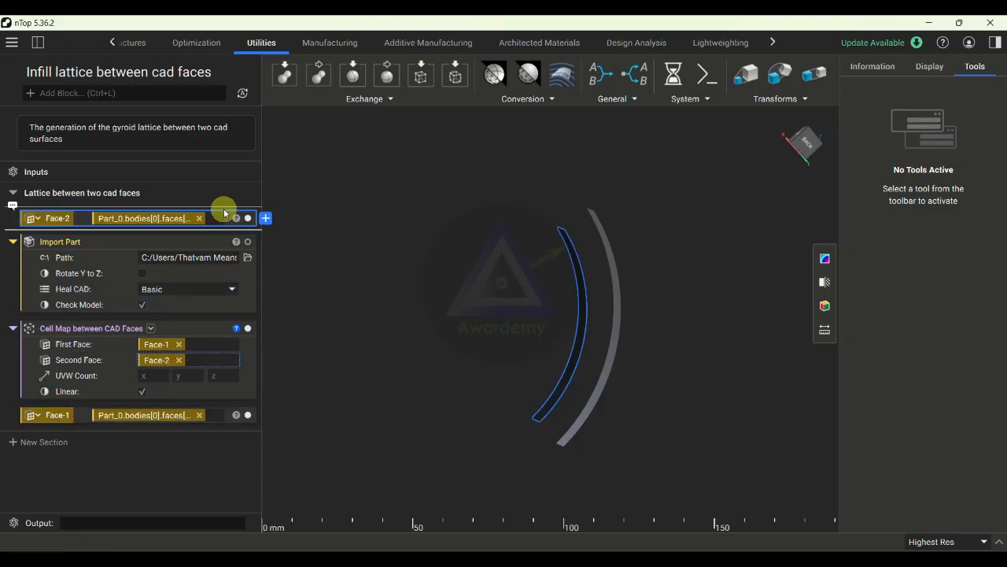
pyautogui.click(227, 416)
pyautogui.moveTo(228, 416); pyautogui.dragTo(225, 211)
pyautogui.click(354, 283)
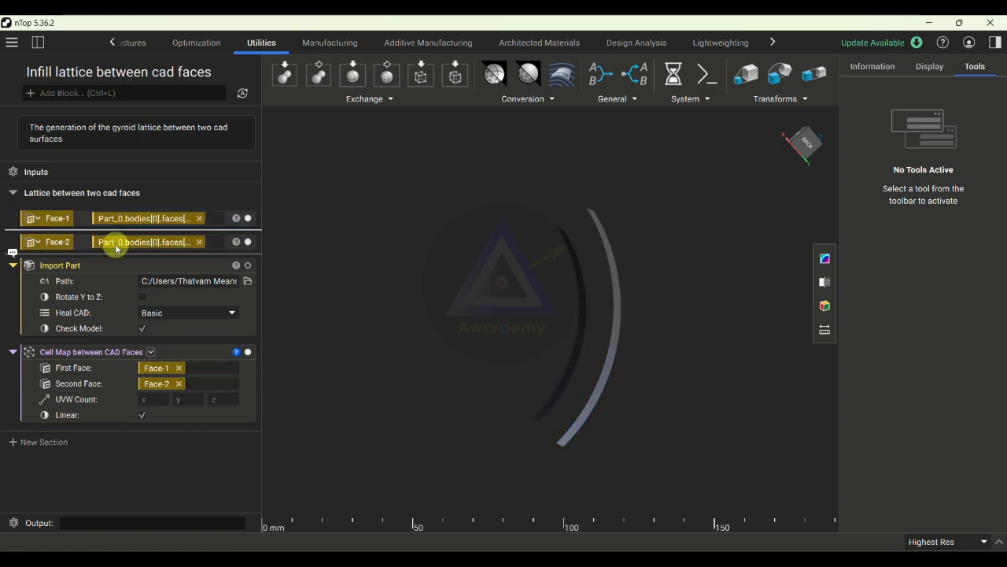
# - Add the comment "Created faces" above the Face-1 variable
pyautogui.click(11, 207)
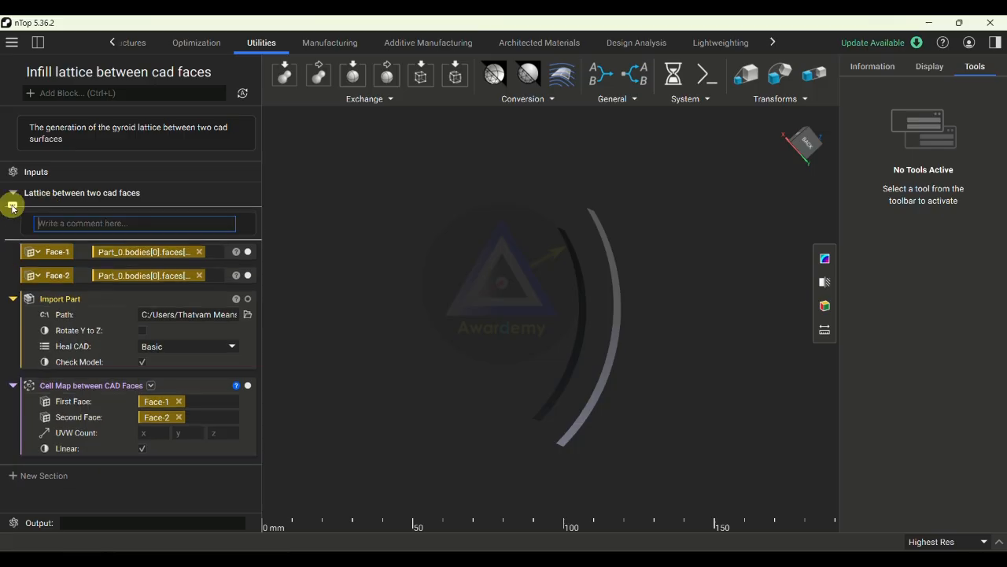
pyautogui.write('C')
pyautogui.press('BackSpace')
pyautogui.write('Created the')
pyautogui.press('BackSpace')
pyautogui.press('BackSpace')
pyautogui.press('BackSpace')
pyautogui.press('BackSpace')
pyautogui.write('faces')
pyautogui.click(12, 207)
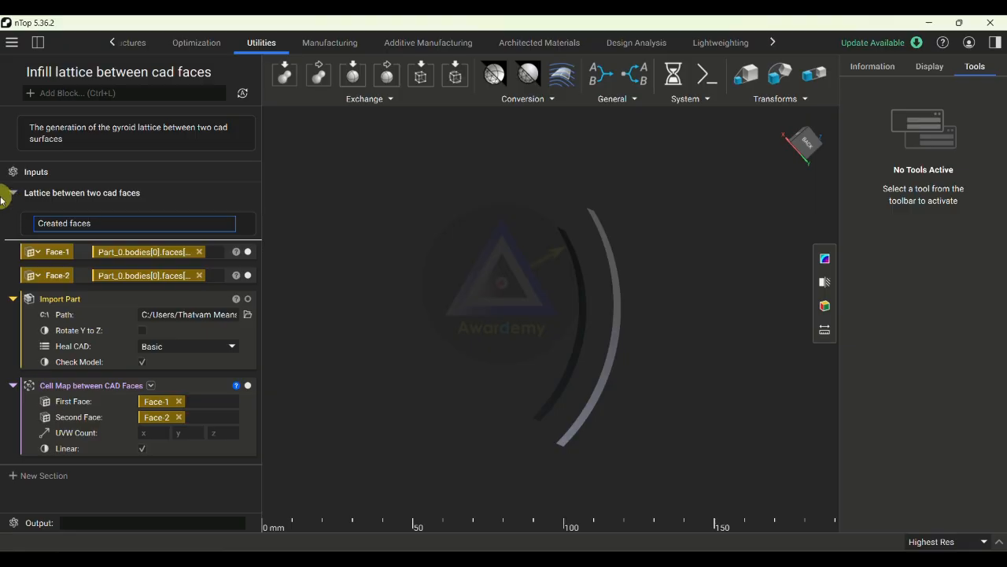
# - Move the Import Part block to the start of the section and add the comment "Imported the RIM cad part" above it
pyautogui.click(101, 304)
pyautogui.moveTo(101, 304); pyautogui.dragTo(100, 214)
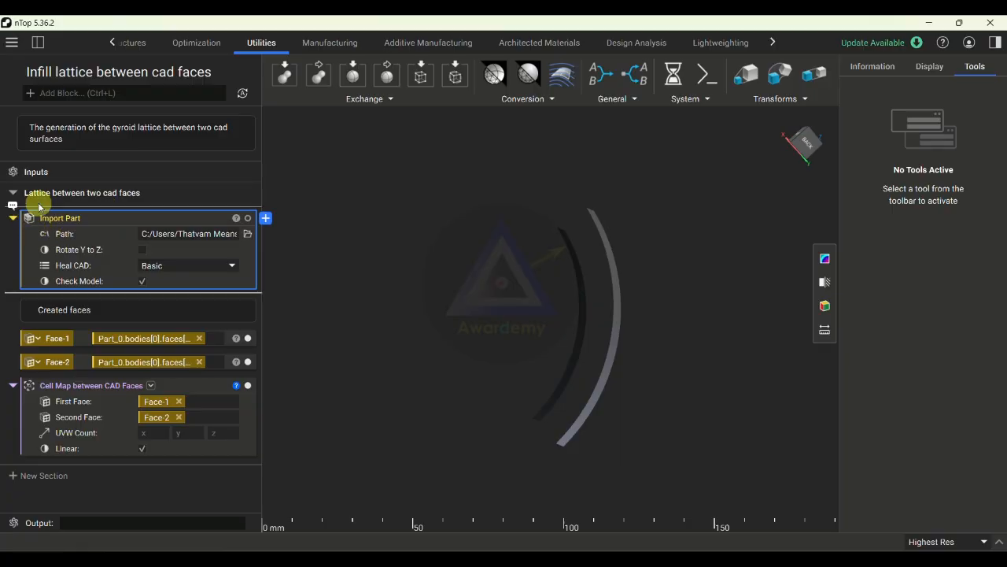
pyautogui.click(12, 205)
pyautogui.write('Imported the')
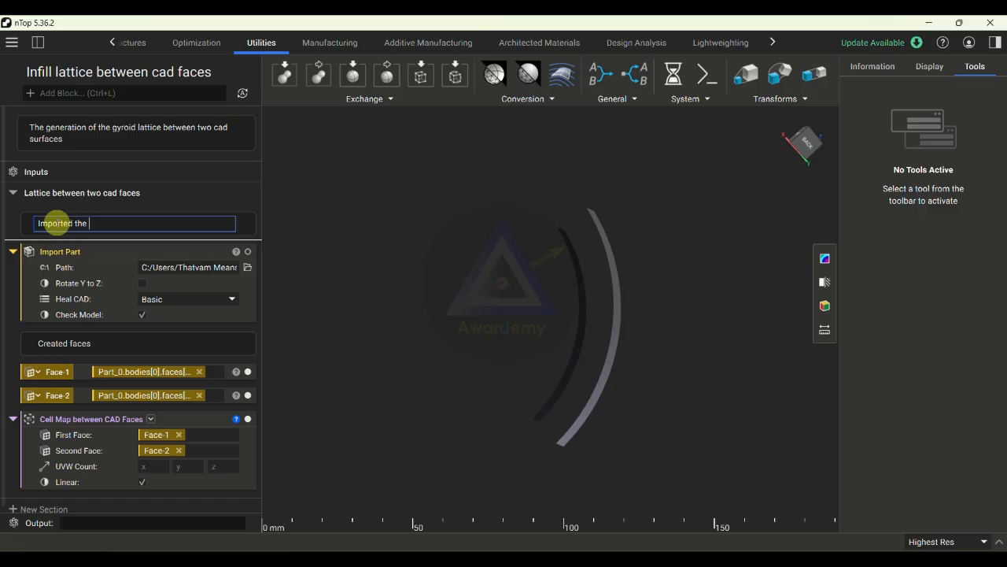
pyautogui.write(' RIM cad part')
pyautogui.click(397, 229)
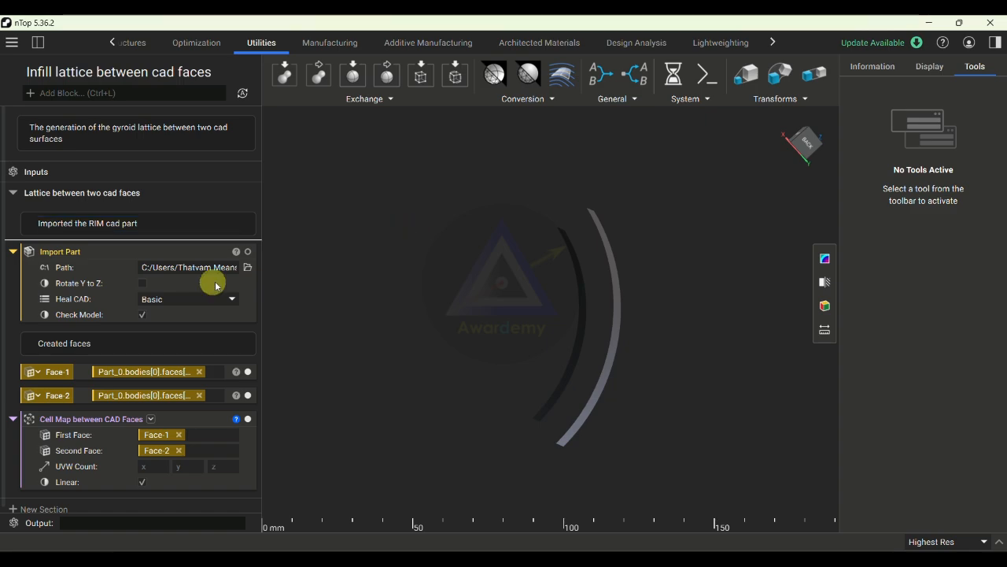
# - Reword the comment above the face variables to "Created two opposite faces"
pyautogui.scroll(-1, 174, 318)
pyautogui.doubleClick(40, 340)
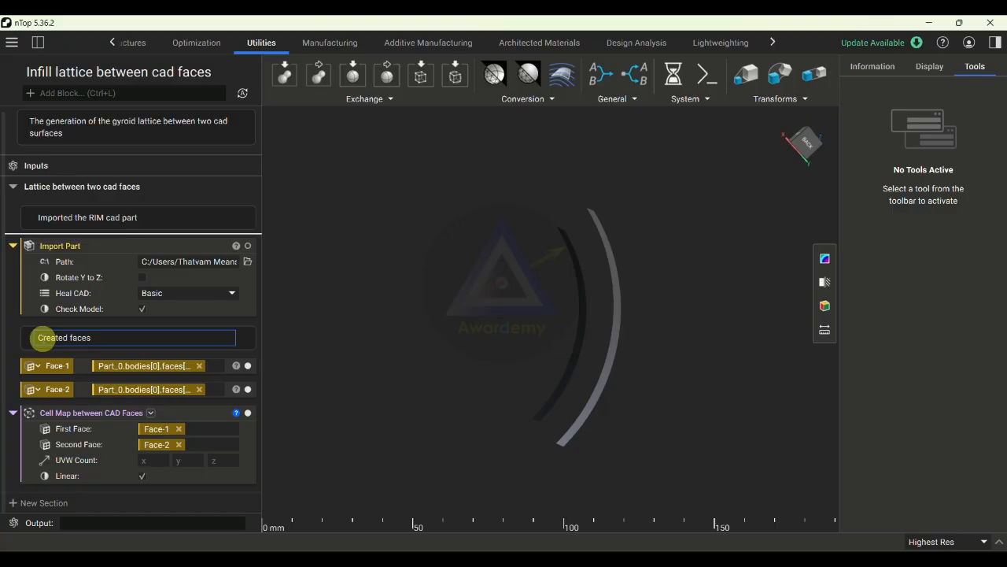
pyautogui.write('two opposite')
pyautogui.click(385, 325)
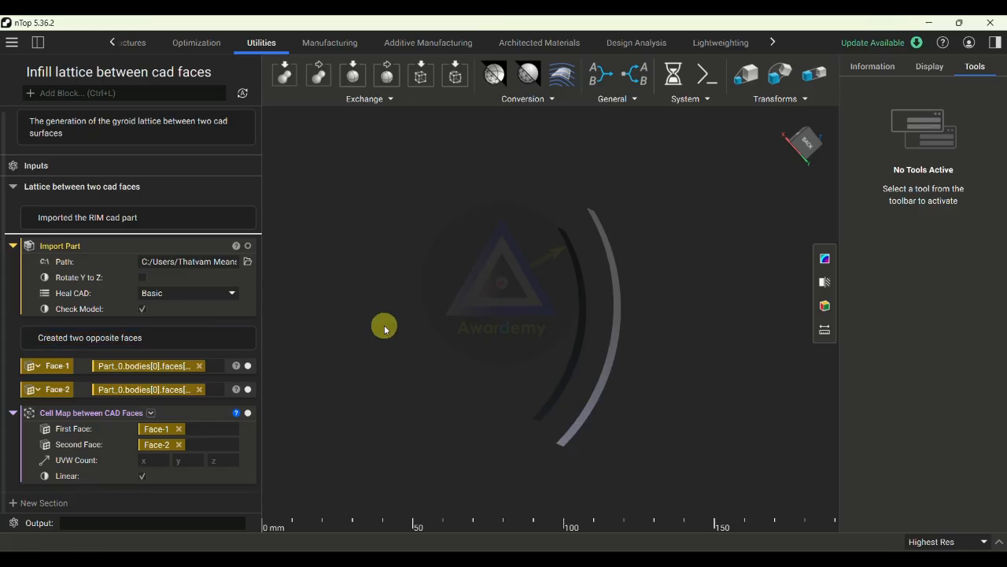
# - Add the comment "Created the cell map" above the Cell Map between CAD Faces block
pyautogui.click(13, 402)
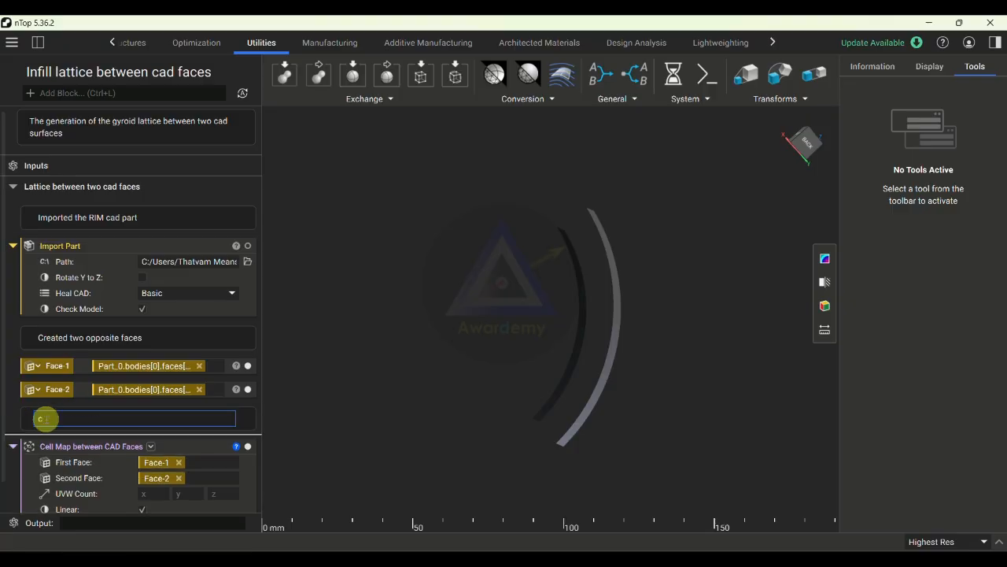
pyautogui.write('Created the cell map')
pyautogui.click(380, 377)
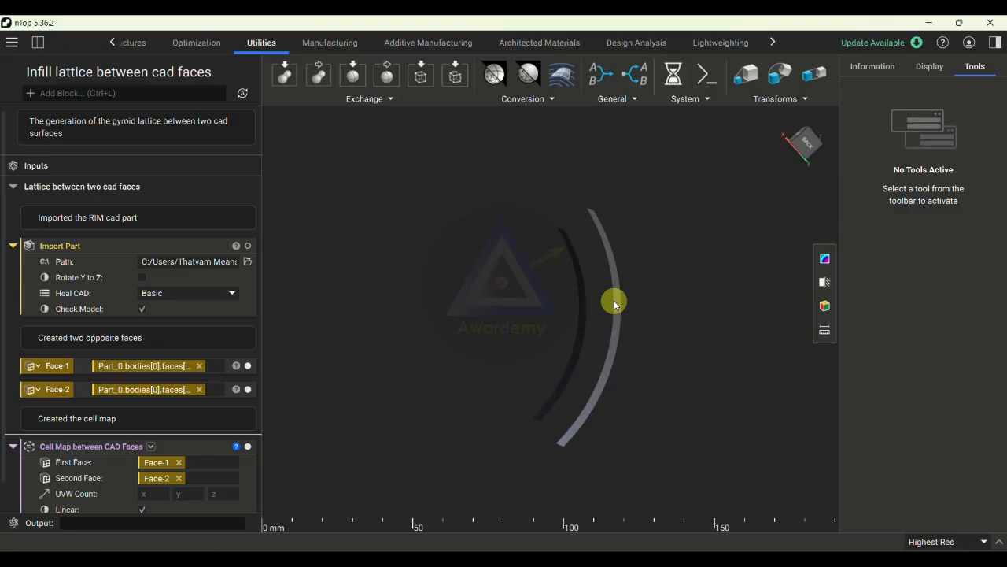
# - Set the cell map's UVW count to 5, 5, 5 and generate the cell map between the two faces
pyautogui.scroll(-1, 175, 478)
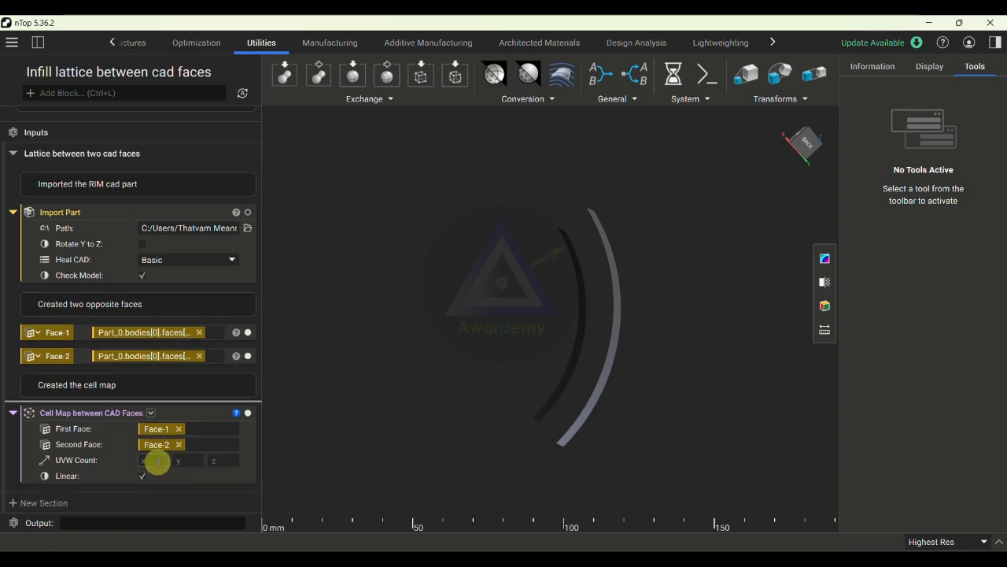
pyautogui.click(157, 462)
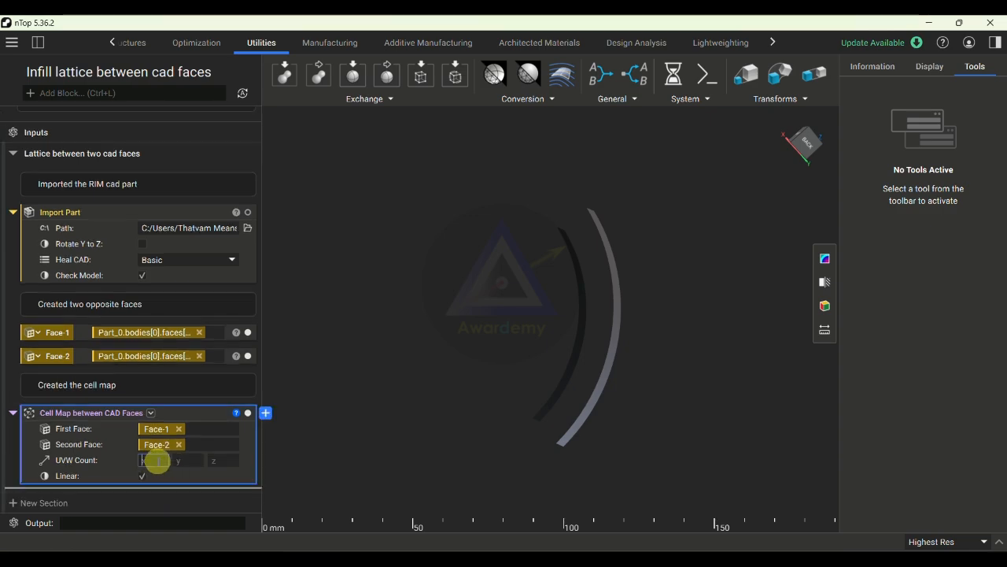
pyautogui.click(187, 463)
pyautogui.click(216, 460)
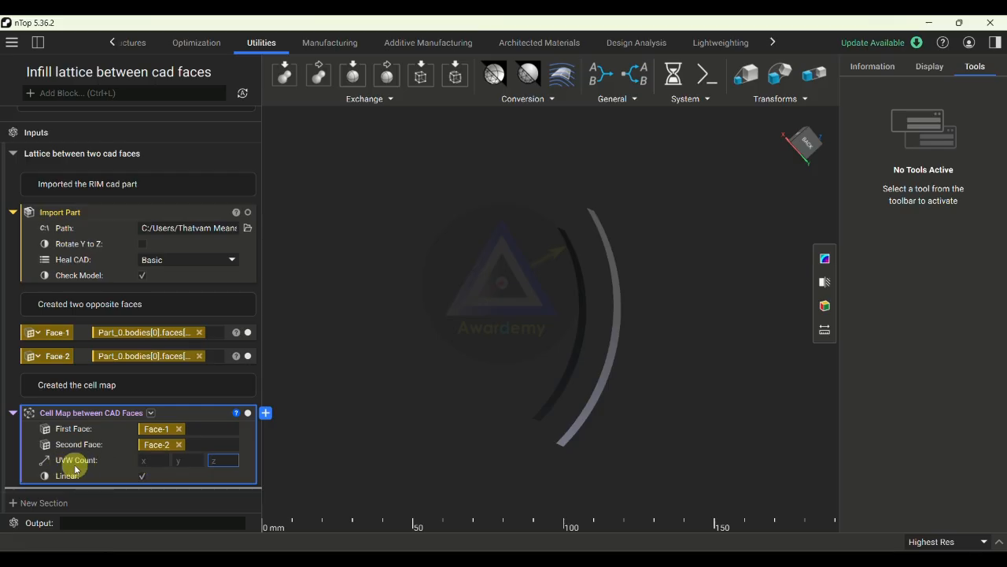
pyautogui.click(148, 460)
pyautogui.write('5')
pyautogui.click(179, 460)
pyautogui.write('5')
pyautogui.click(223, 460)
pyautogui.write('5')
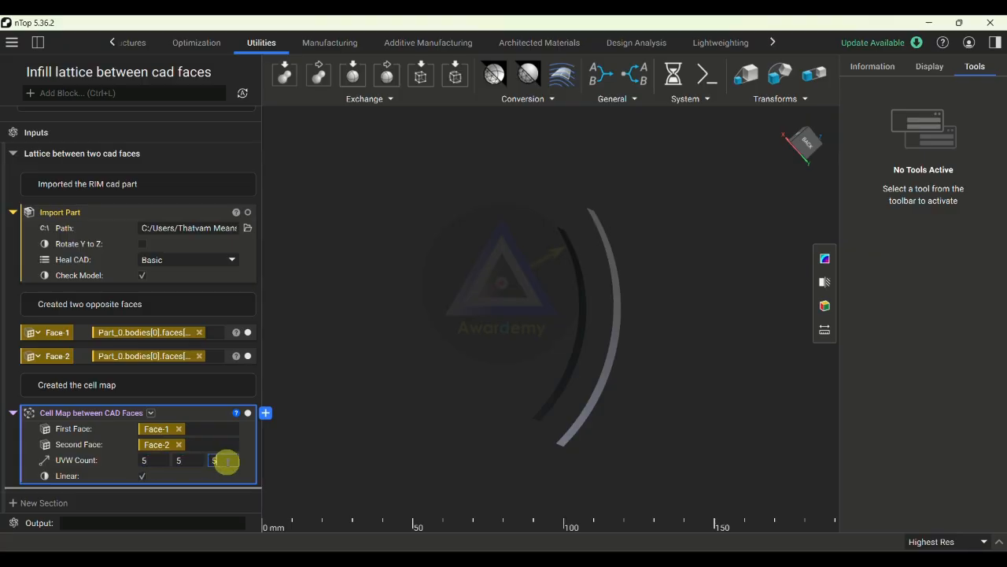
pyautogui.click(344, 446)
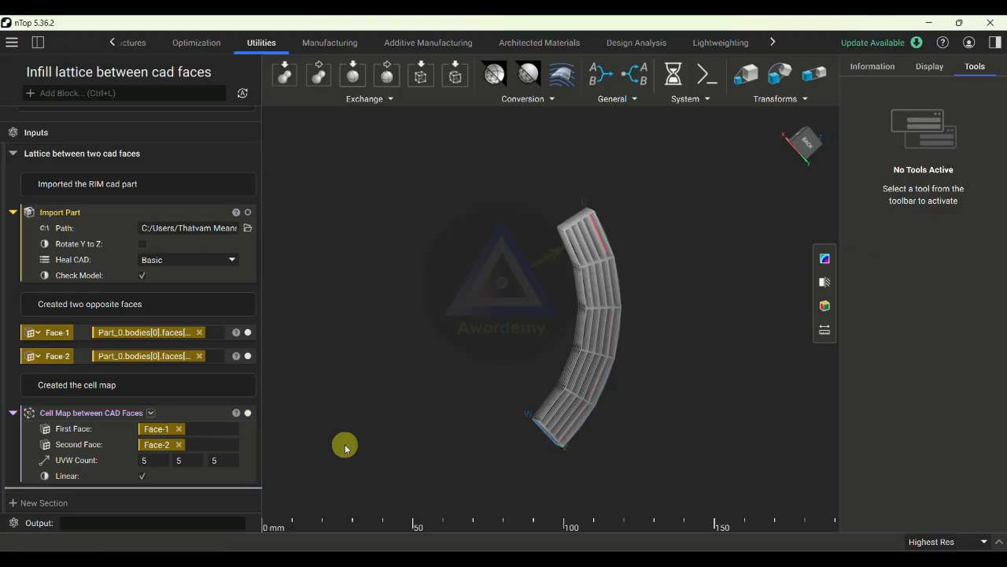
# - Examine the cell divisions along the U, V and W directions of the cell map from several angles
pyautogui.scroll(5, 638, 346)
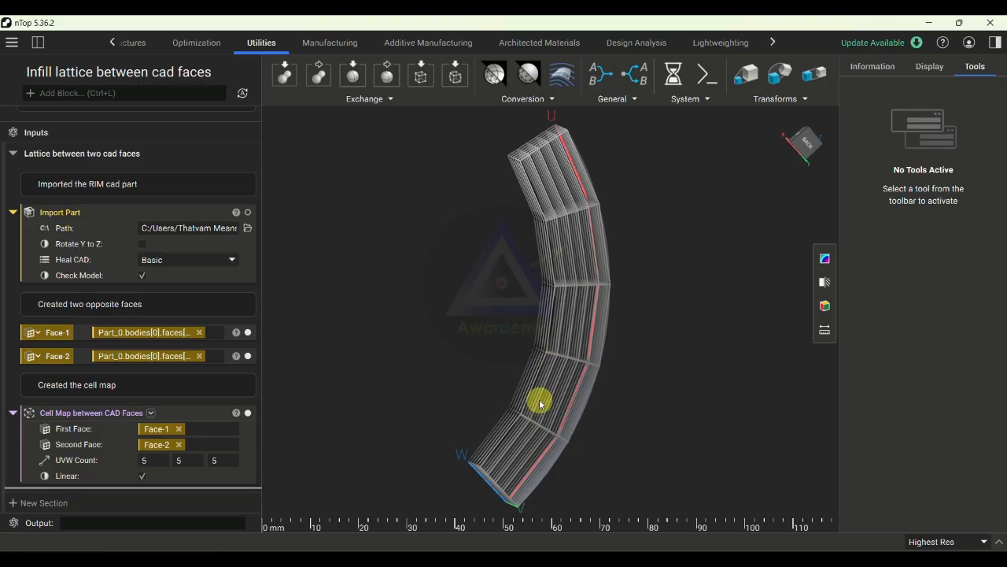
pyautogui.moveTo(578, 414)
pyautogui.mouseDown(button='right')
pyautogui.moveTo(483, 426)
pyautogui.moveTo(566, 429)
pyautogui.mouseUp(button='right')
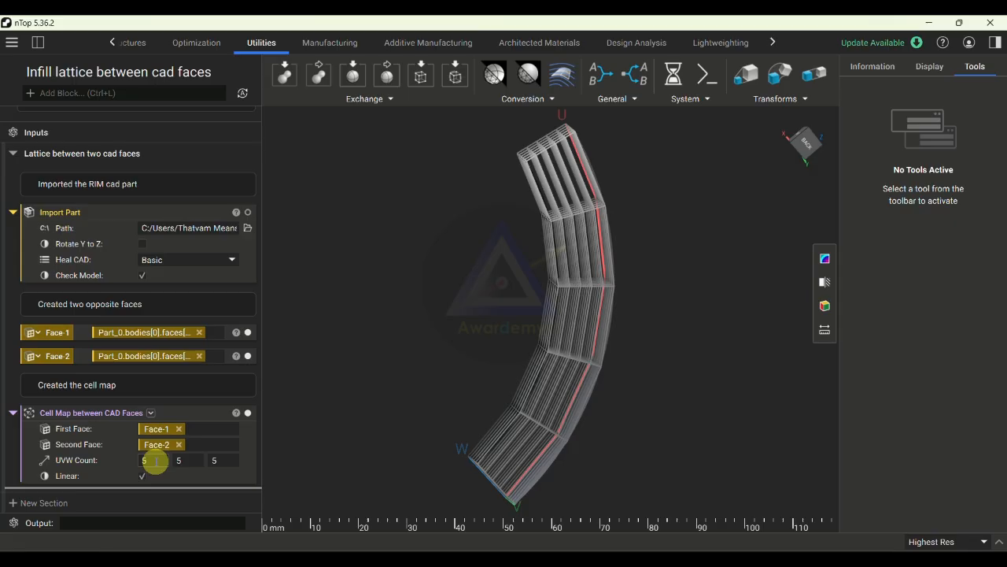
pyautogui.moveTo(441, 409); pyautogui.dragTo(542, 416, button='right')
pyautogui.moveTo(506, 472); pyautogui.dragTo(555, 455, button='right')
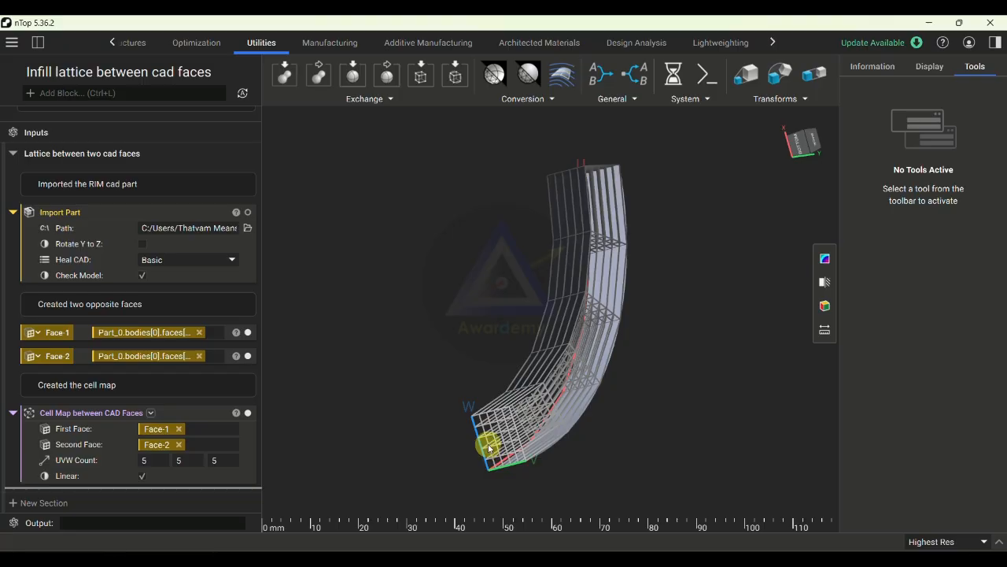
# - Set the cell map's U count to 10
pyautogui.click(156, 460)
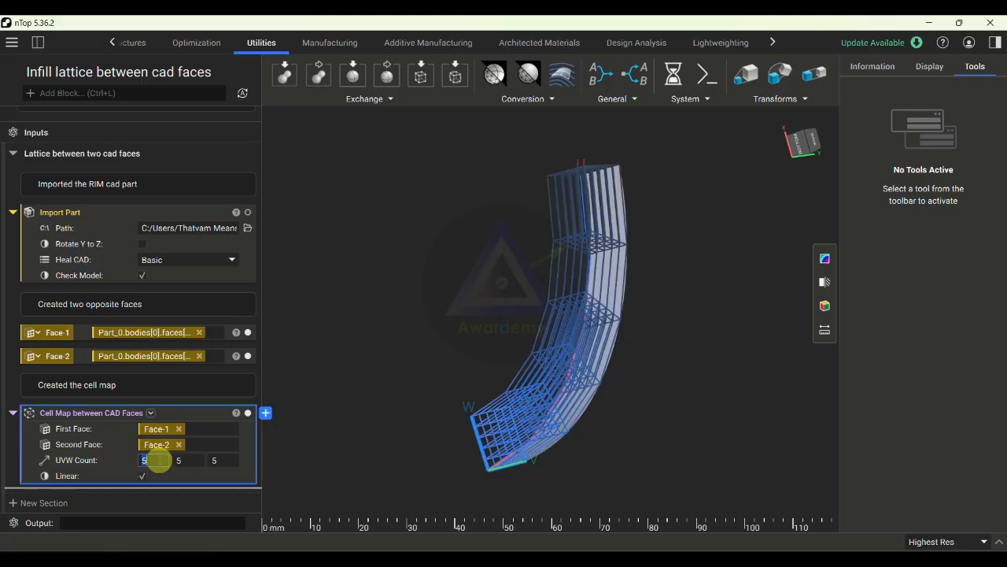
pyautogui.write('10')
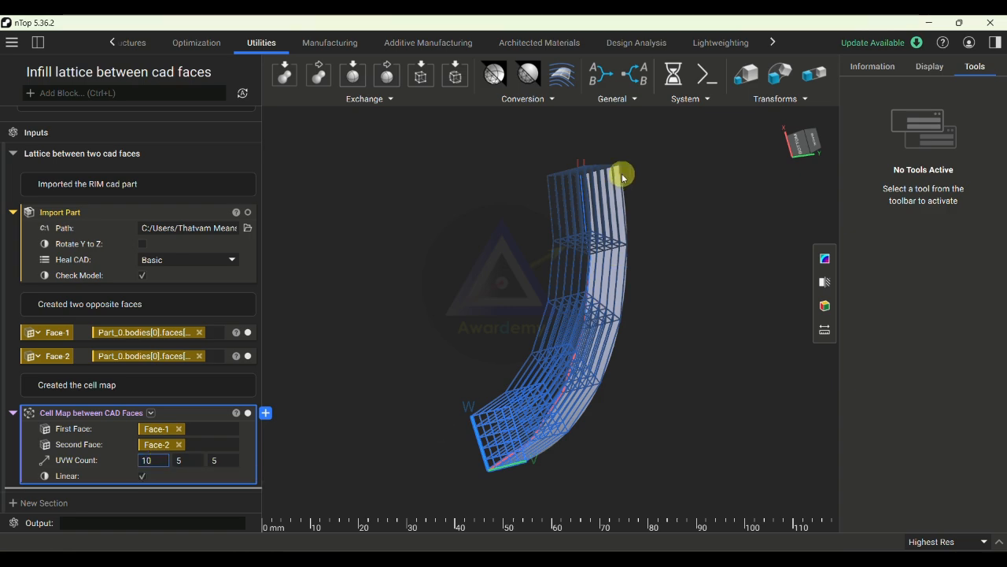
pyautogui.press('Return')
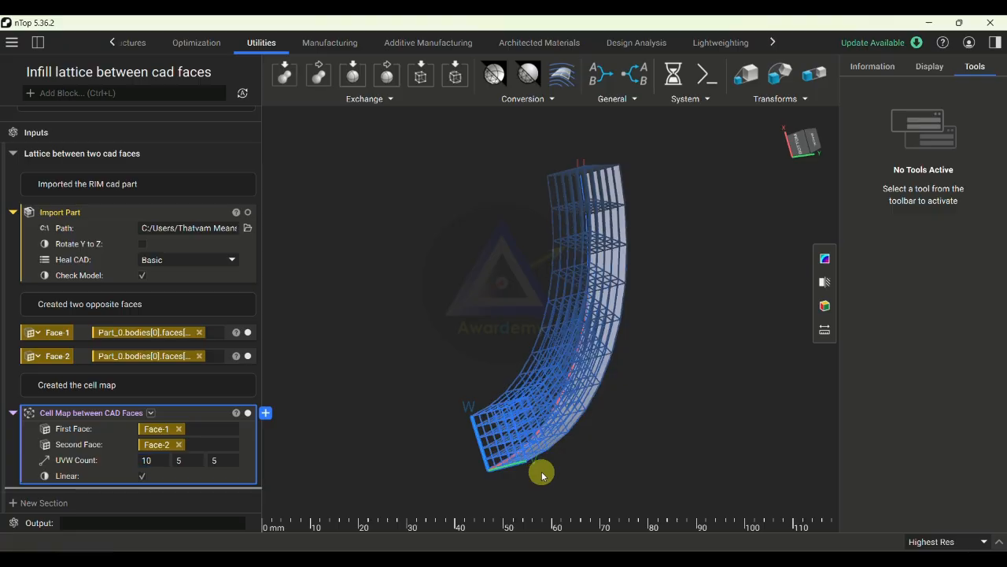
pyautogui.moveTo(541, 473); pyautogui.dragTo(567, 398, button='right')
# - Set the cell map's U count to 20 and regenerate the cell divisions
pyautogui.click(157, 460)
pyautogui.write('20')
pyautogui.press('Return')
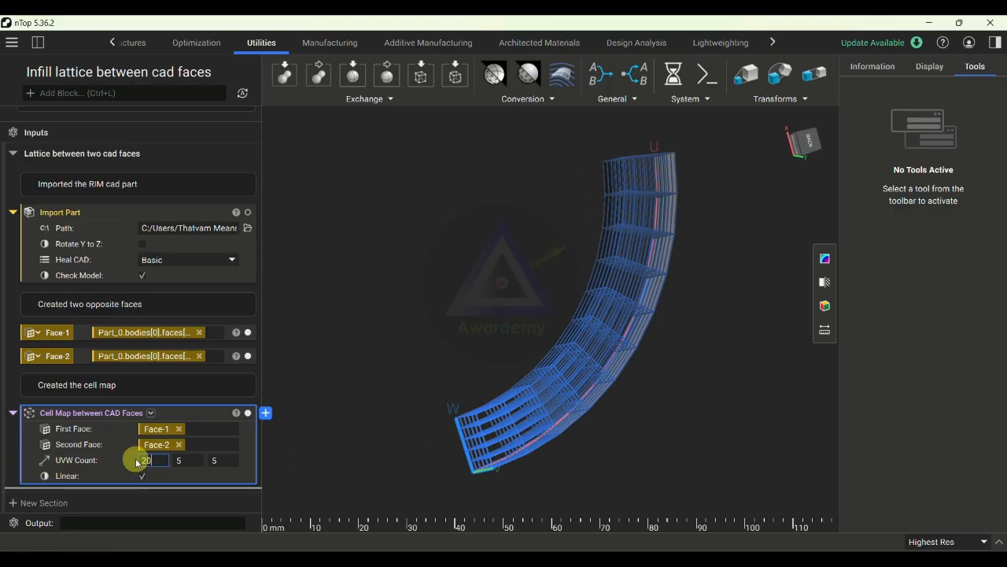
pyautogui.moveTo(559, 404); pyautogui.dragTo(542, 439, button='right')
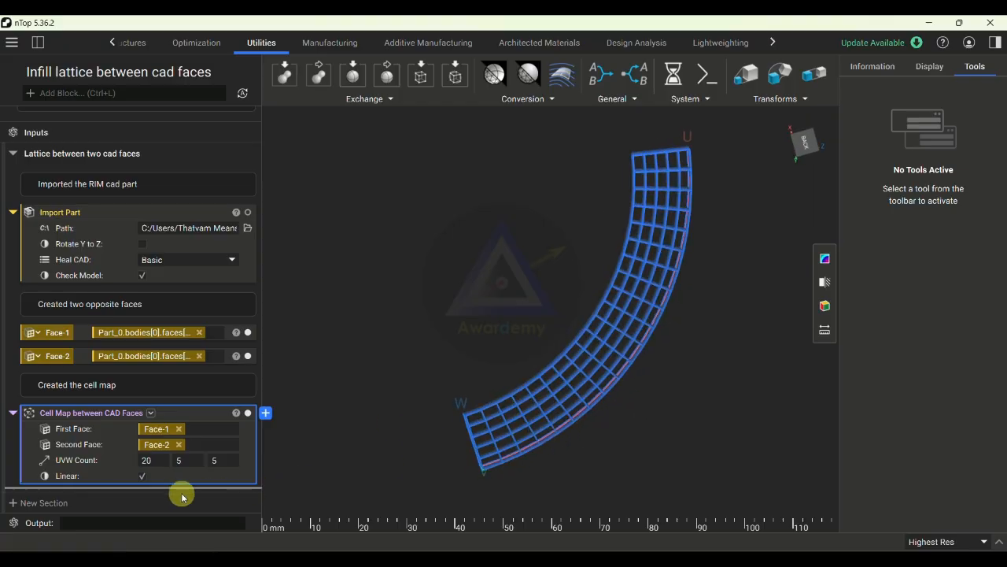
# - Turn the cell map's Linear option off and back on to compare how the cell edges follow the curved faces
pyautogui.click(141, 475)
pyautogui.moveTo(640, 387); pyautogui.dragTo(708, 423, button='right')
pyautogui.click(142, 475)
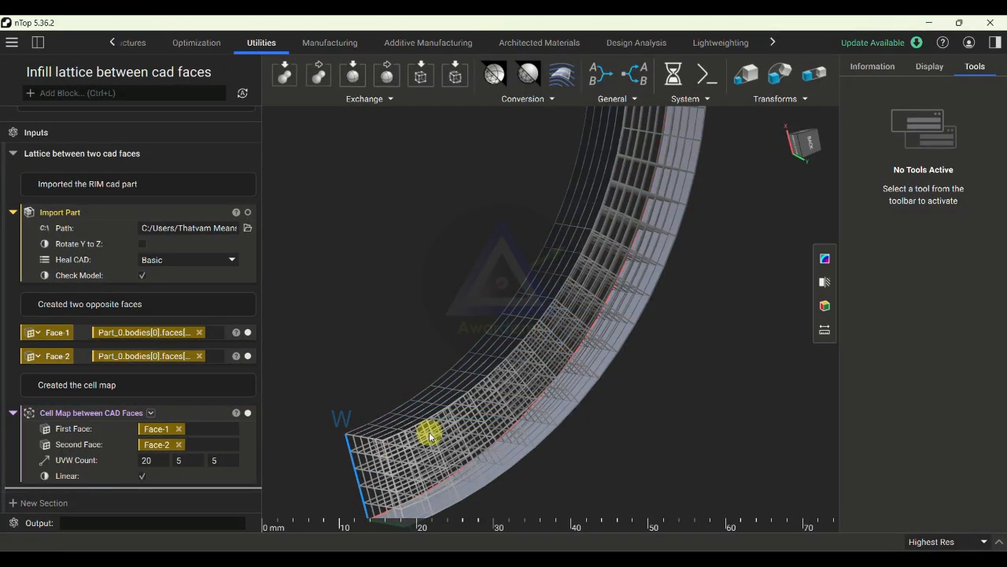
pyautogui.scroll(3, 452, 407)
pyautogui.scroll(5, 410, 429)
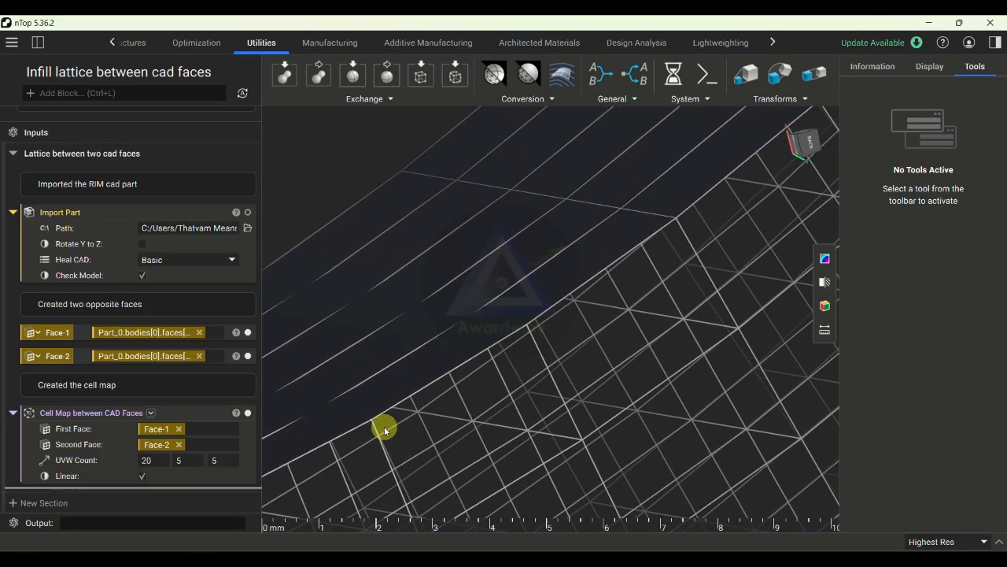
# - Disable the cell map's Linear option and inspect the cells along the curved faces
pyautogui.click(142, 475)
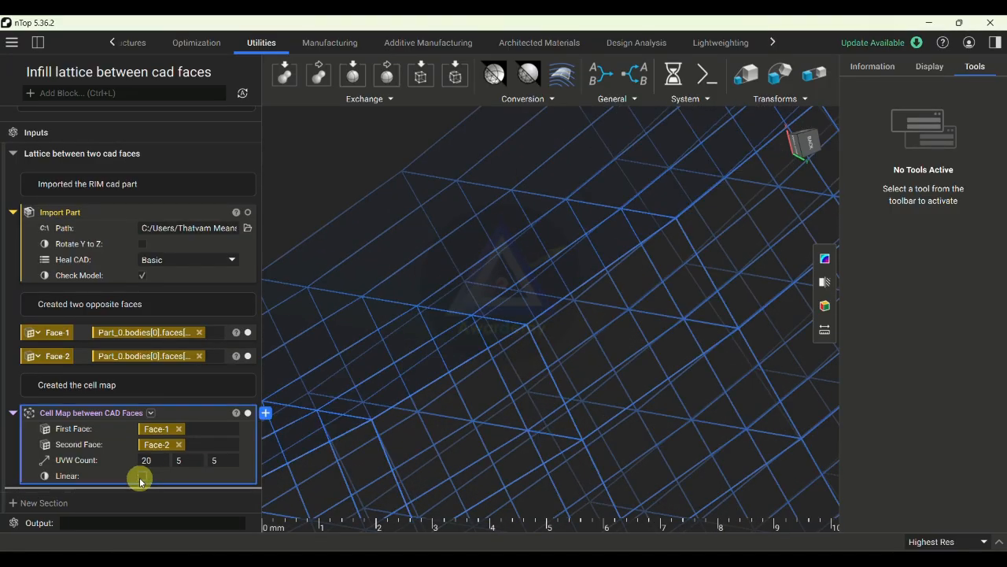
pyautogui.click(334, 189)
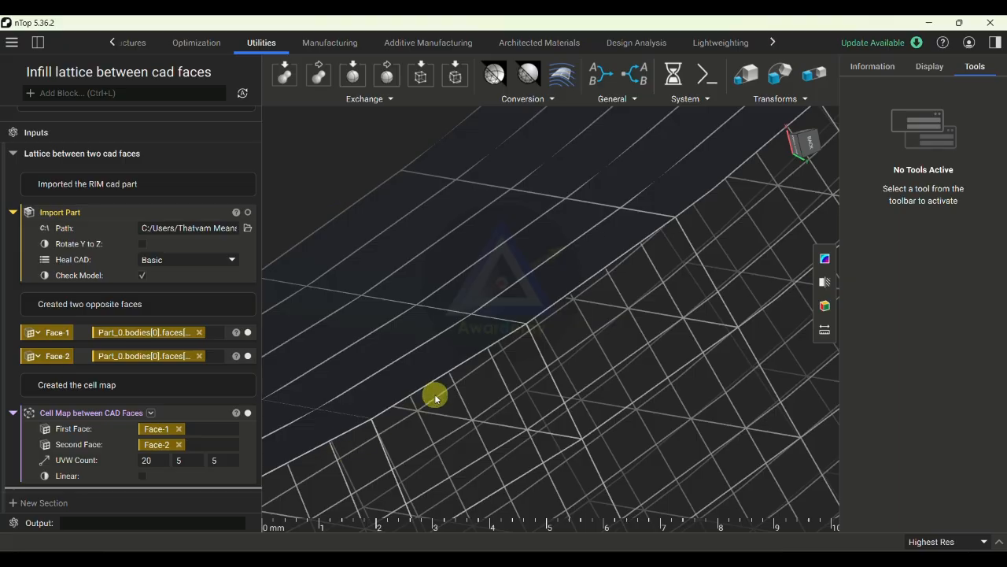
pyautogui.scroll(-3, 548, 321)
pyautogui.scroll(-5, 549, 320)
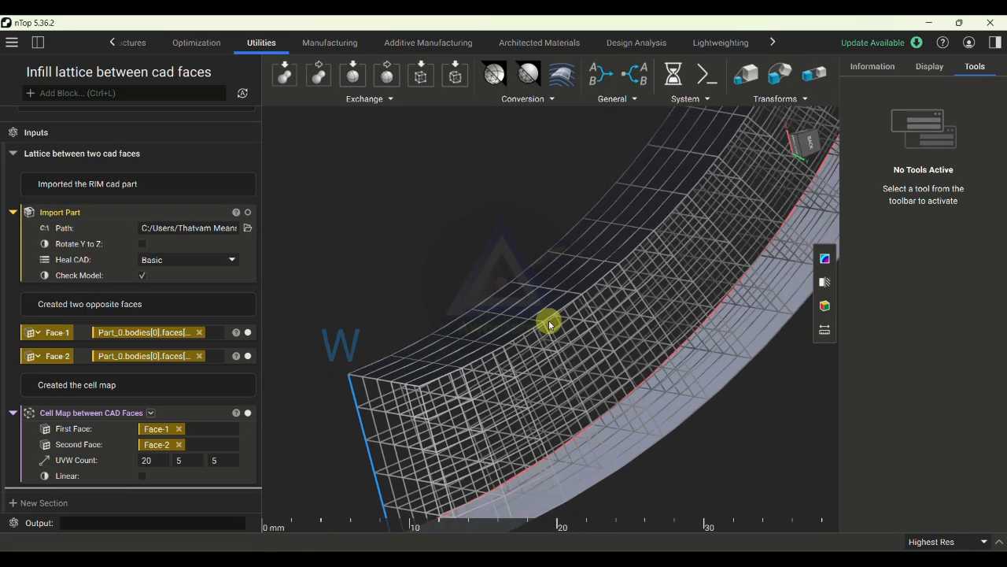
pyautogui.moveTo(613, 426); pyautogui.dragTo(739, 463, button='right')
pyautogui.scroll(2, 602, 449)
pyautogui.scroll(-4, 603, 441)
pyautogui.moveTo(538, 306); pyautogui.dragTo(438, 293, button='right')
# - Show the imported rim part to check the cell map inside its slot, and hide the part again
pyautogui.click(248, 212)
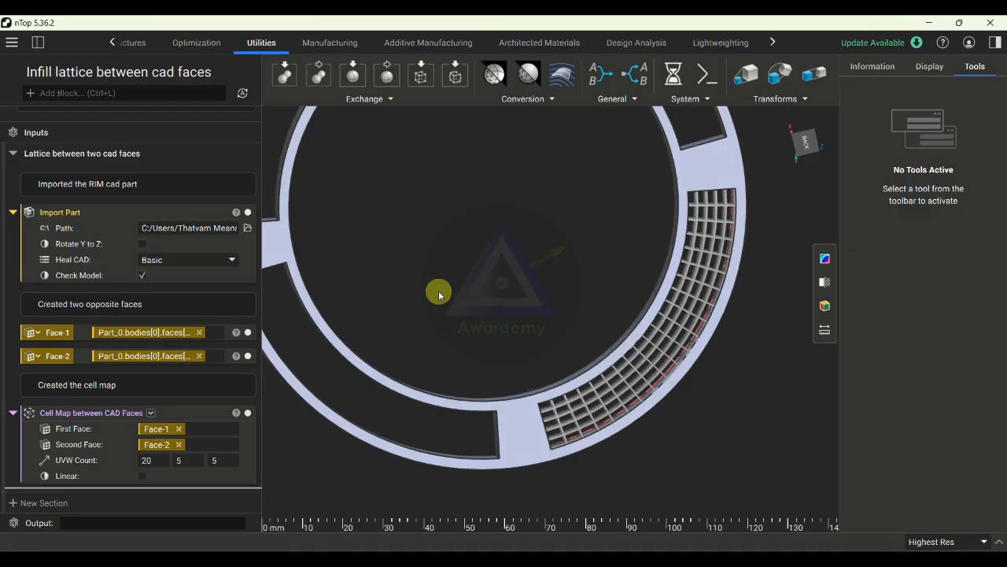
pyautogui.scroll(3, 477, 300)
pyautogui.scroll(-4, 476, 299)
pyautogui.moveTo(650, 430); pyautogui.dragTo(659, 270, button='right')
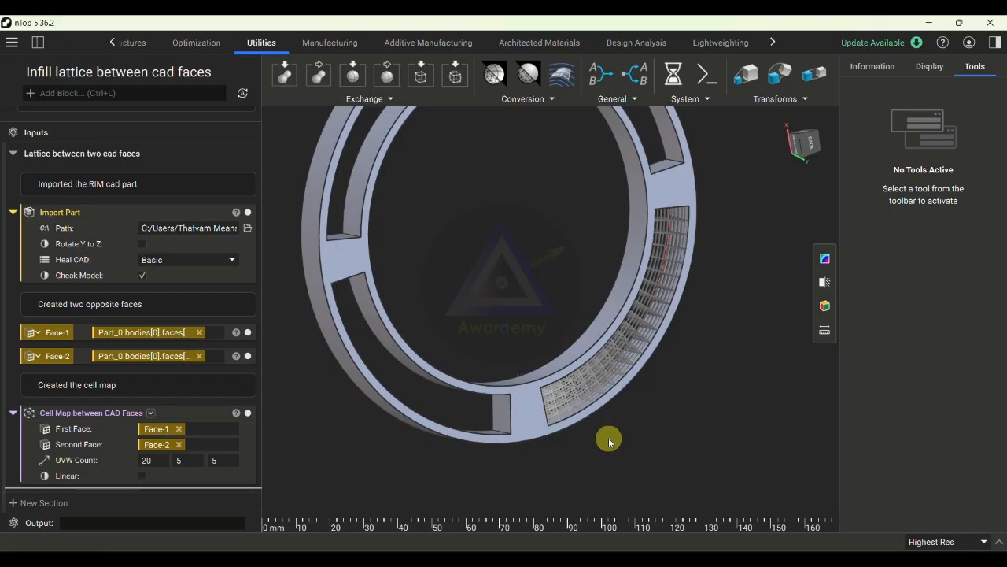
pyautogui.moveTo(666, 367); pyautogui.dragTo(553, 378, button='right')
pyautogui.click(248, 212)
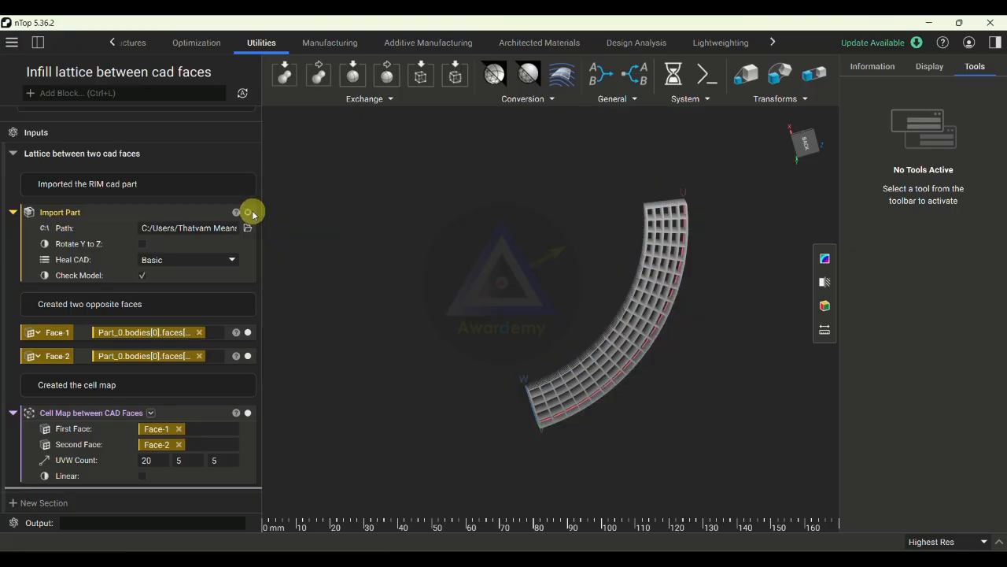
# - Hide the Face-1 and Face-2 variables so that only the cell map is displayed
pyautogui.scroll(10, 622, 315)
pyautogui.moveTo(636, 302); pyautogui.dragTo(688, 322, button='right')
pyautogui.click(248, 356)
pyautogui.click(248, 332)
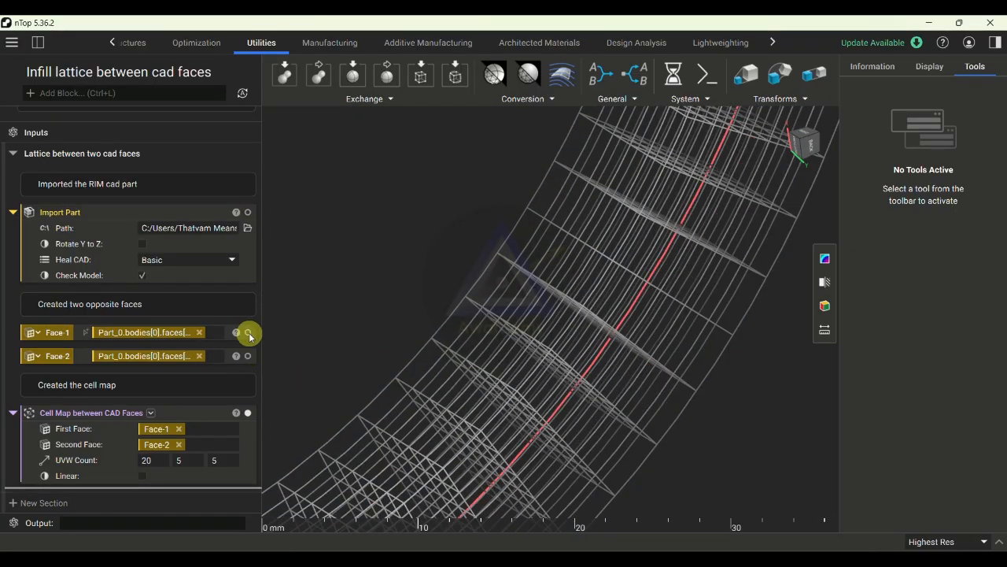
# - Examine the cell map's wireframe close up and from several angles without the faces
pyautogui.moveTo(583, 383); pyautogui.dragTo(517, 333, button='right')
pyautogui.scroll(5, 492, 344)
pyautogui.moveTo(454, 360); pyautogui.dragTo(519, 397, button='right')
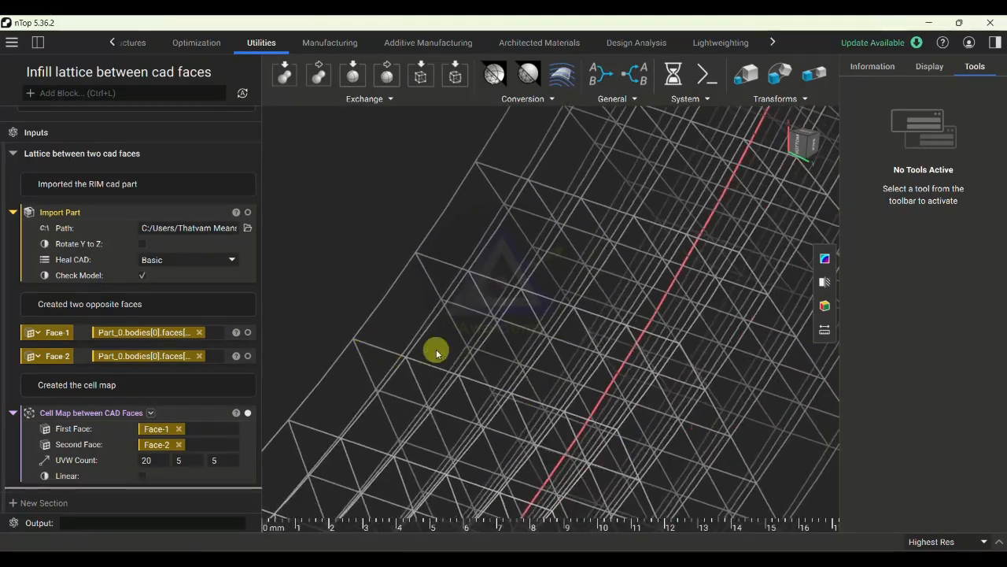
pyautogui.scroll(-6, 480, 354)
pyautogui.scroll(-4, 482, 355)
pyautogui.moveTo(659, 489); pyautogui.dragTo(450, 445, button='right')
pyautogui.scroll(-2, 585, 434)
pyautogui.scroll(-3, 583, 432)
# - Collapse the Cell Map between CAD Faces and Import Part blocks and add a Periodic Lattice block
pyautogui.click(14, 413)
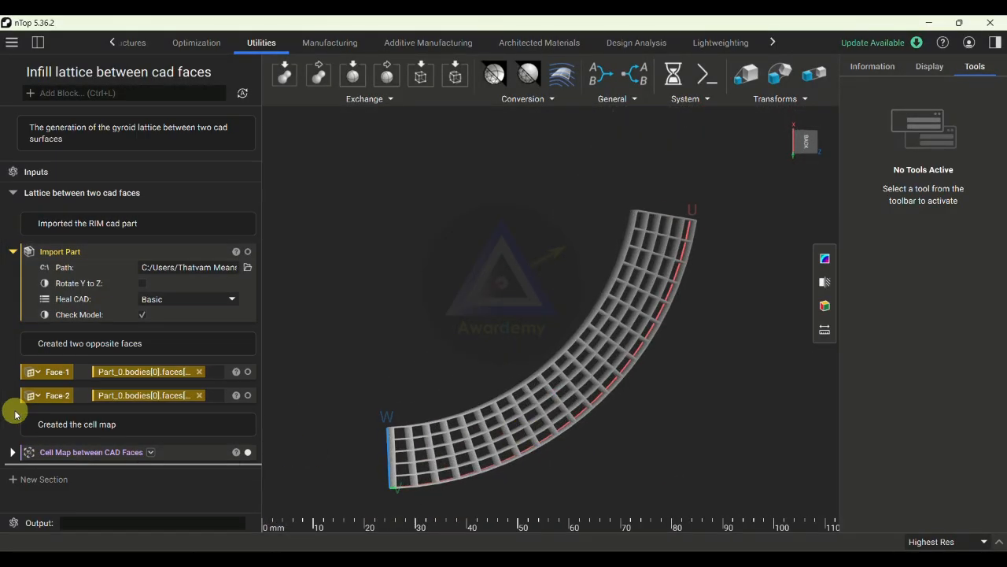
pyautogui.click(14, 251)
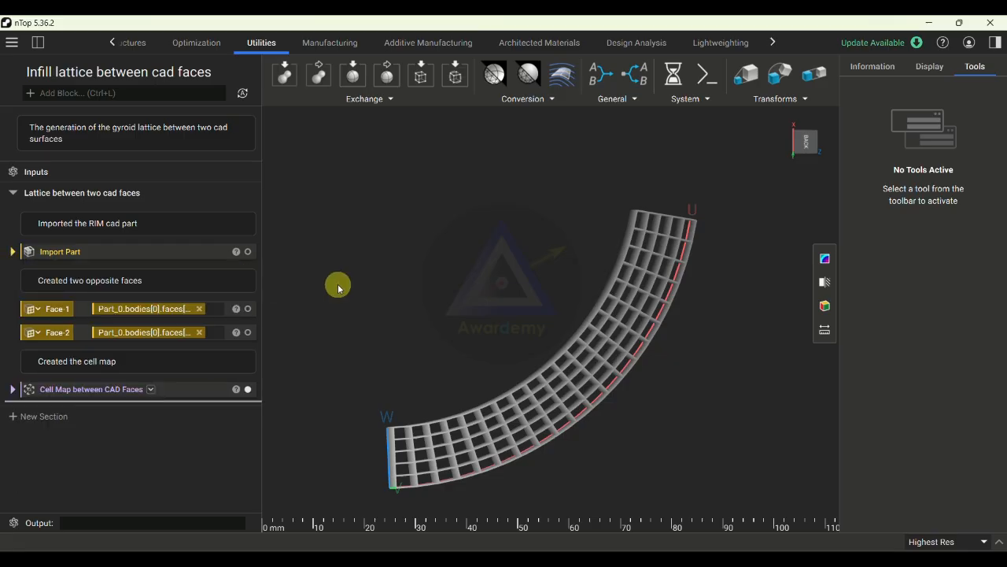
pyautogui.click(113, 42)
pyautogui.click(112, 43)
pyautogui.click(112, 42)
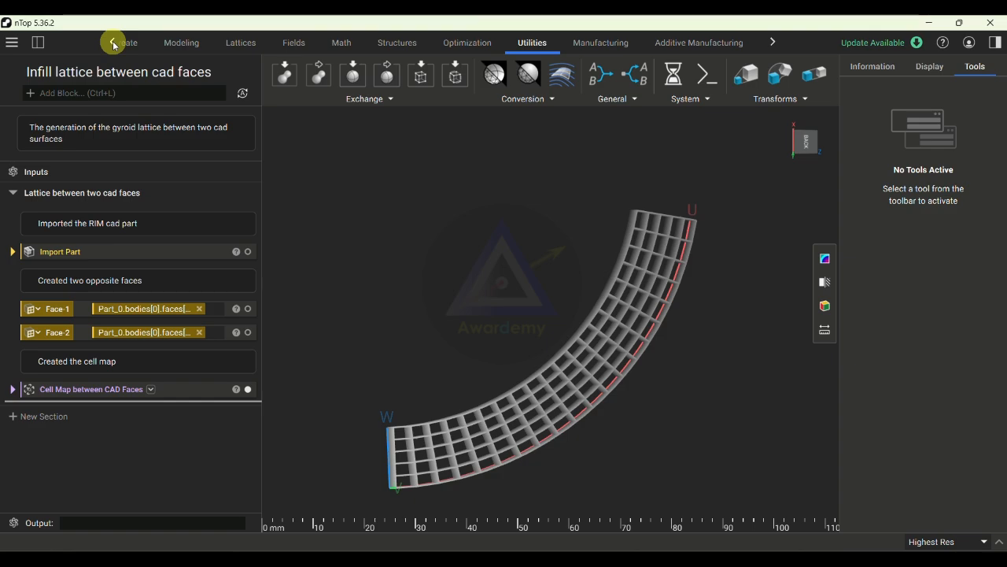
pyautogui.click(244, 44)
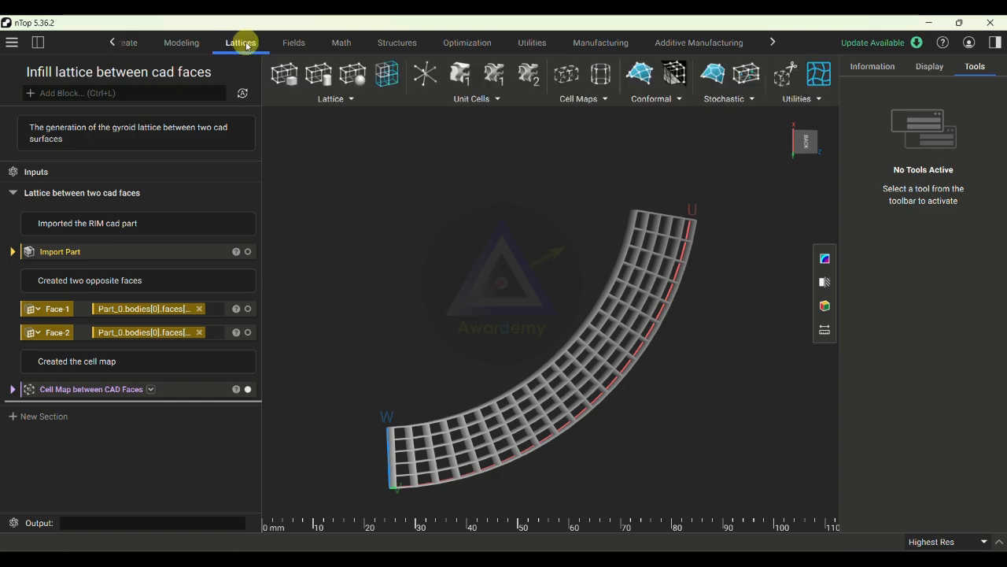
pyautogui.click(330, 100)
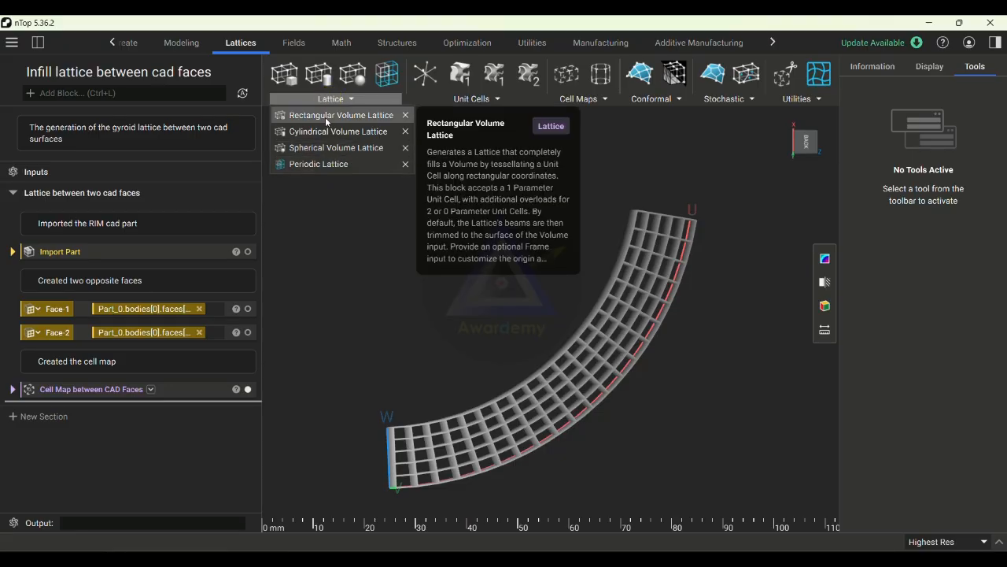
pyautogui.click(312, 164)
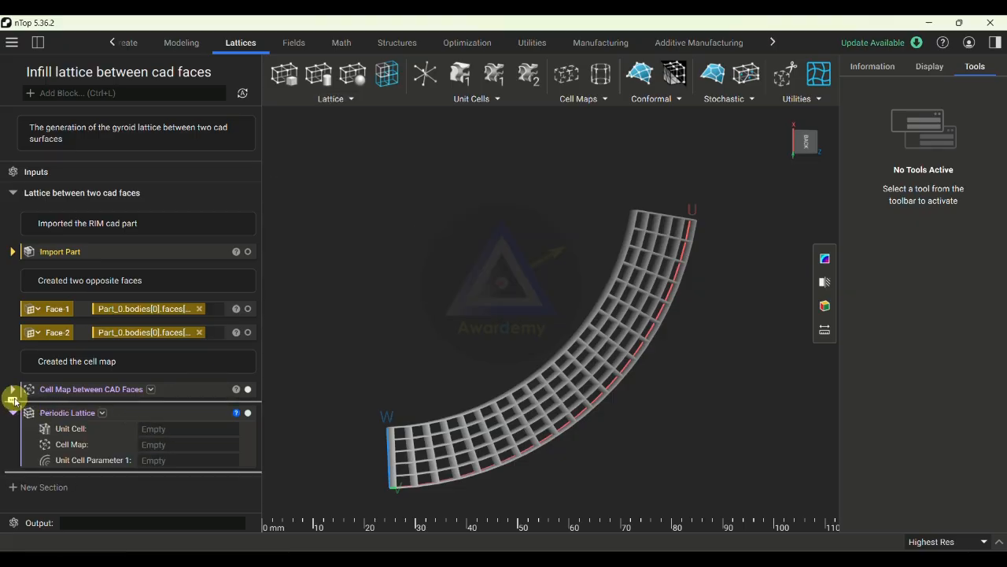
# - Add the comment "Created the gyroid periodic lattice" above the Periodic Lattice block
pyautogui.click(11, 398)
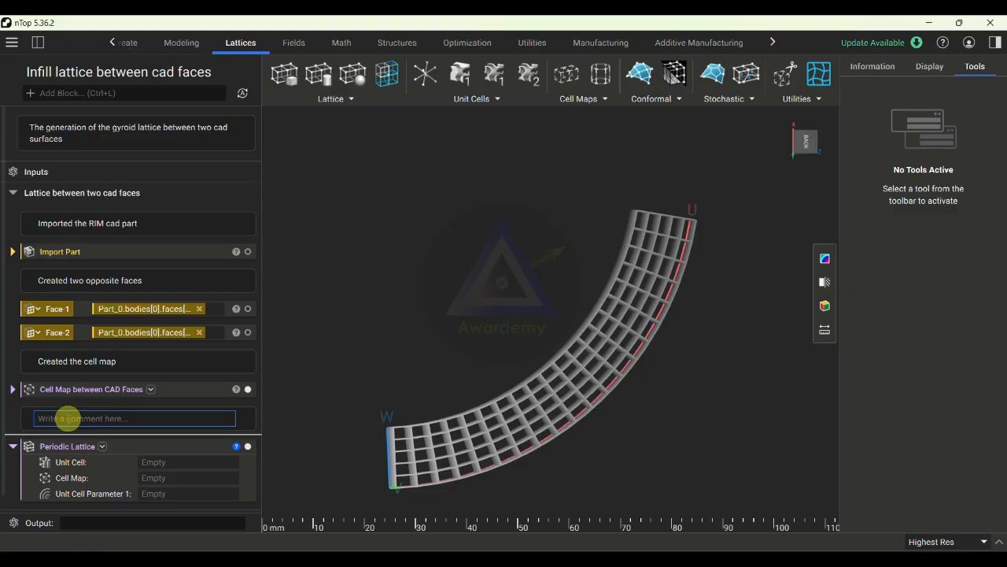
pyautogui.write('Created the gyroid perioic lattice')
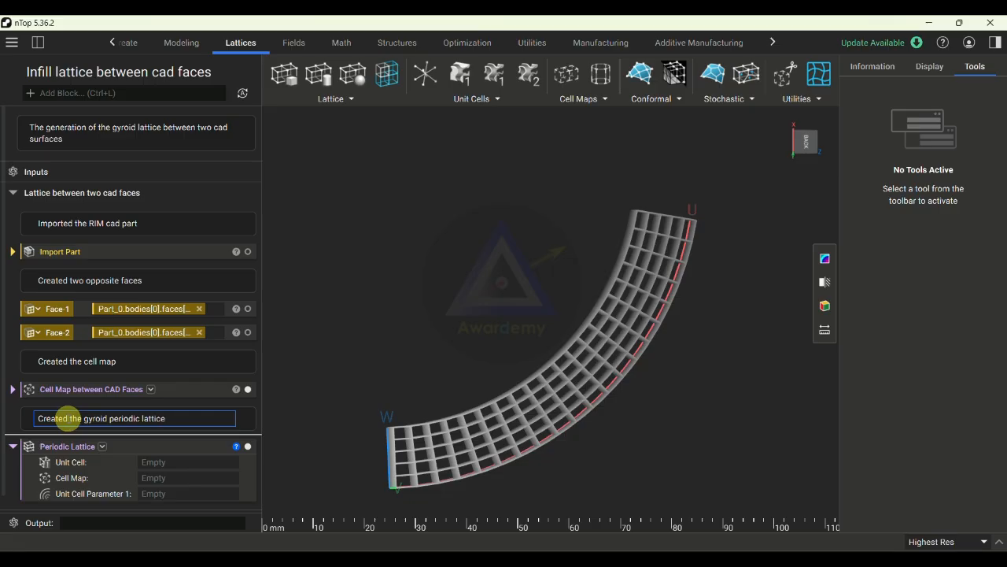
pyautogui.click(278, 359)
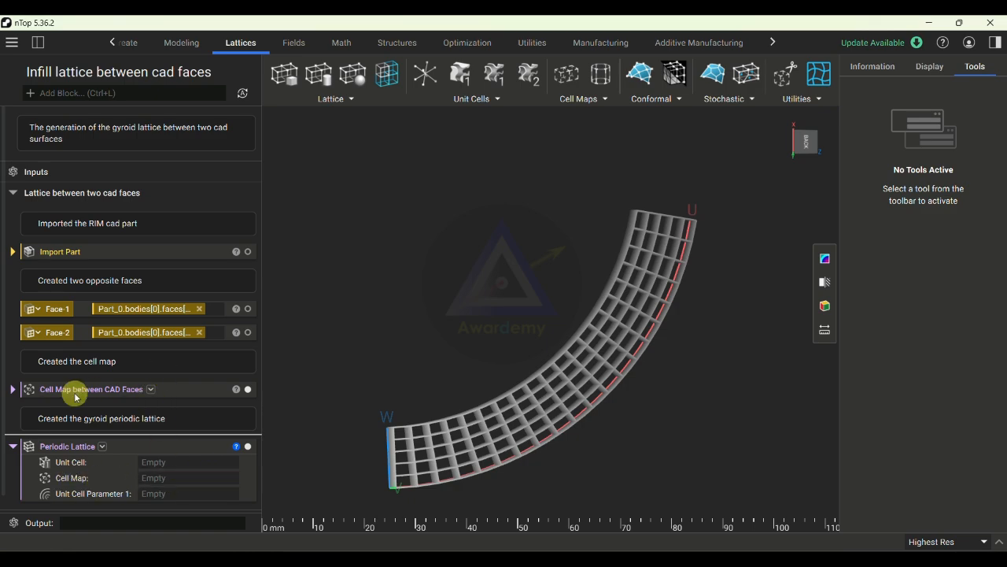
# - Move the Cell Map between CAD Faces block into the Periodic Lattice's Cell Map input and collapse it
pyautogui.click(195, 400)
pyautogui.moveTo(195, 400); pyautogui.dragTo(185, 480)
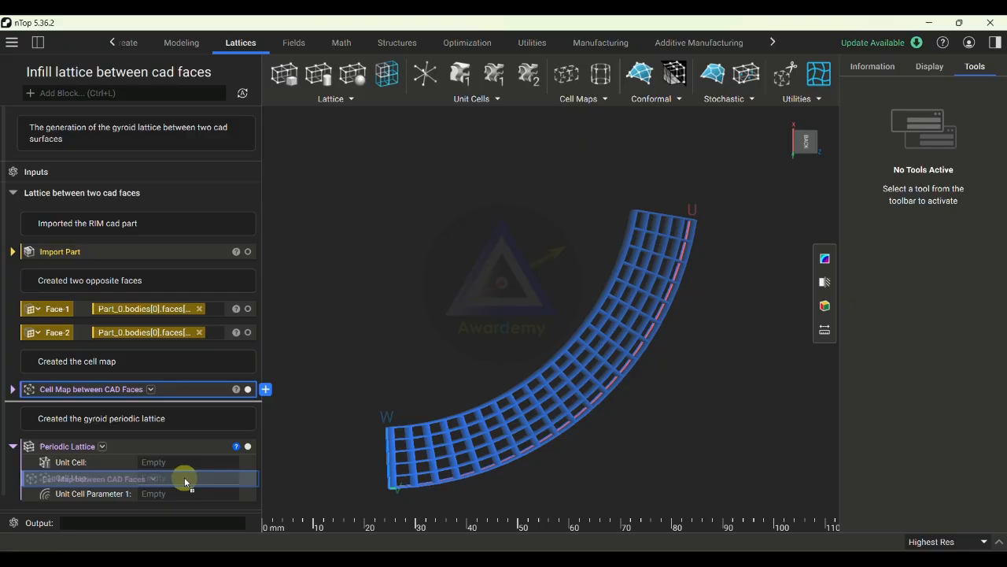
pyautogui.moveTo(185, 481); pyautogui.dragTo(187, 477)
pyautogui.click(28, 455)
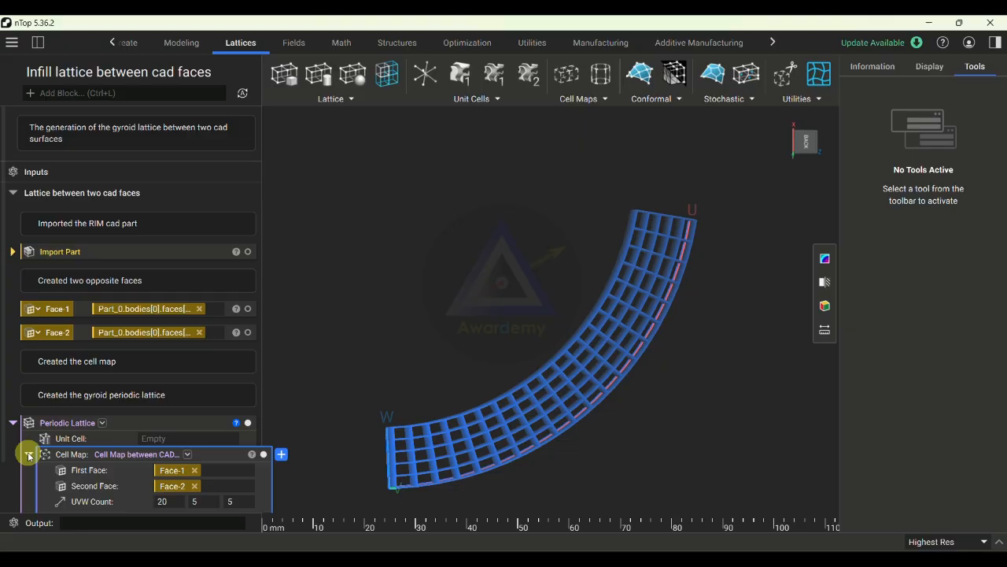
pyautogui.click(28, 454)
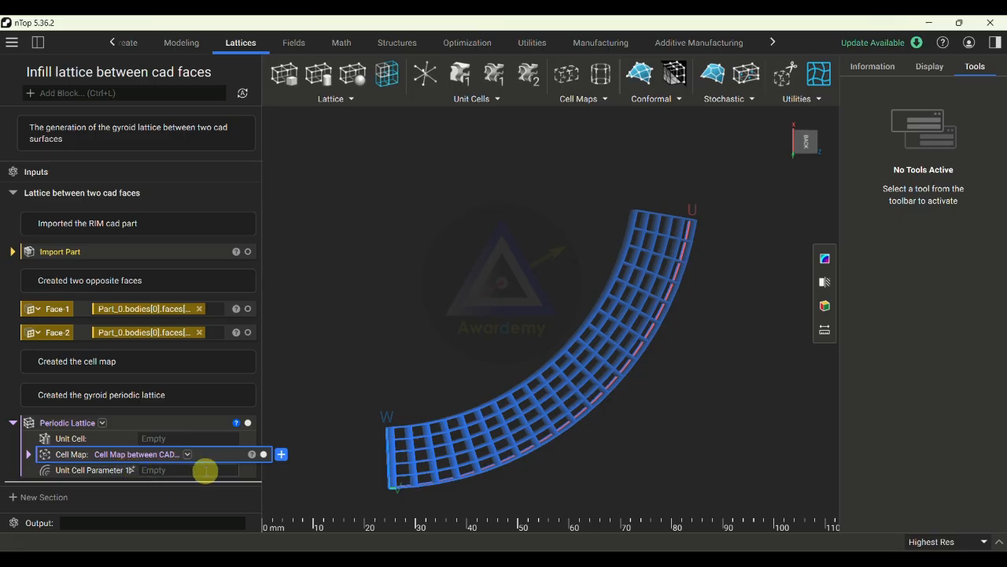
# - Use a Walled TPMS Unit Cell of type Gyroid as the Periodic Lattice's unit cell
pyautogui.click(179, 437)
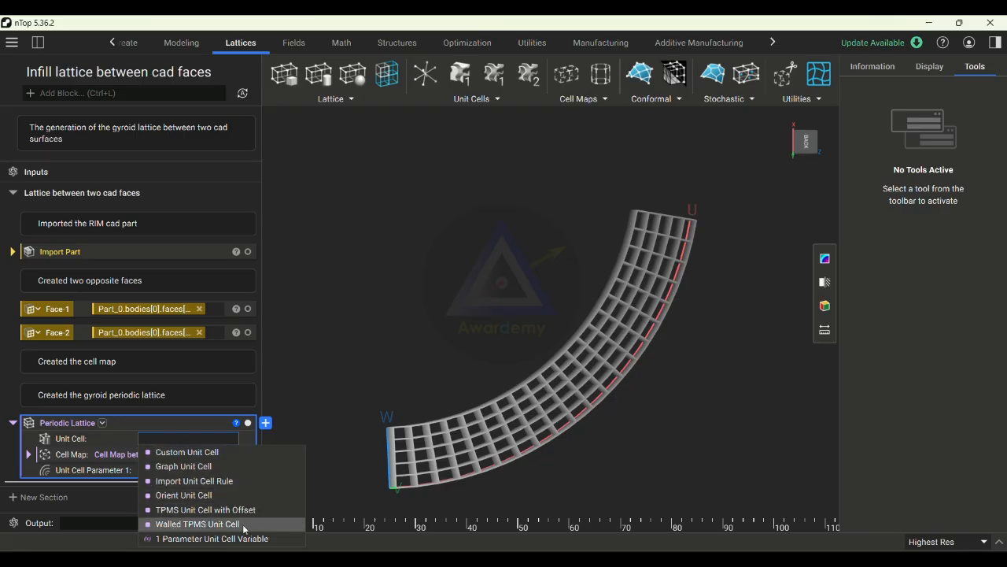
pyautogui.click(174, 524)
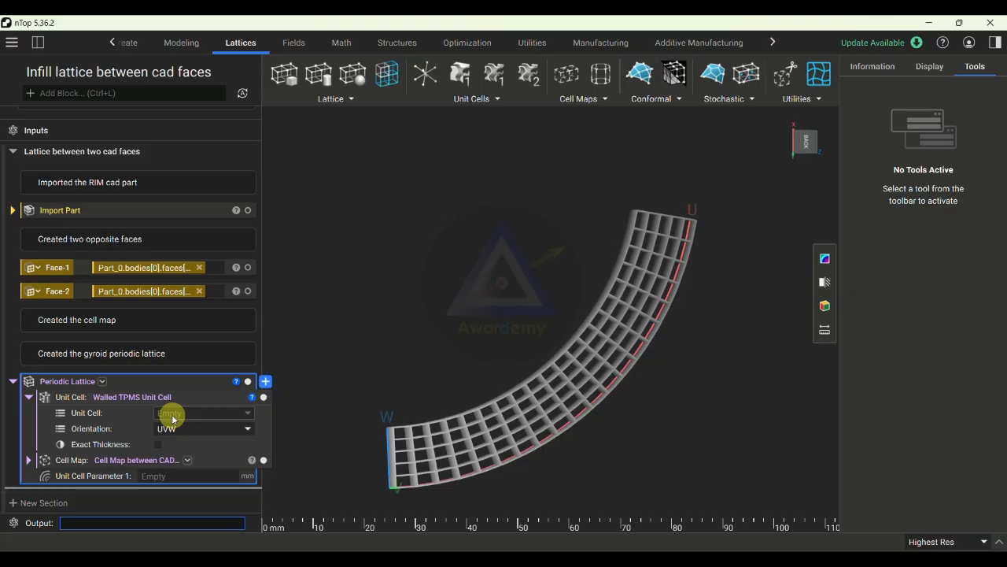
pyautogui.click(173, 415)
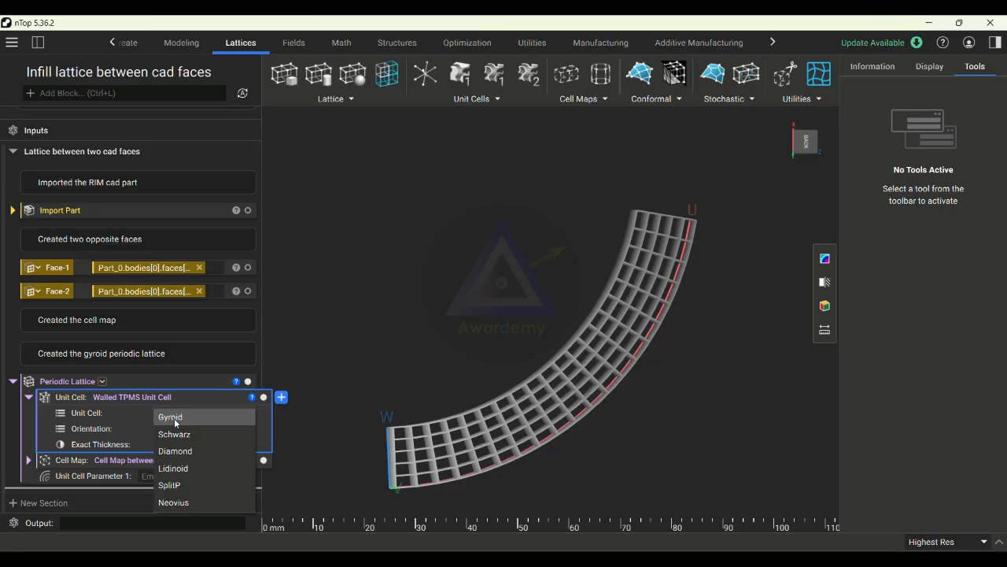
pyautogui.click(174, 418)
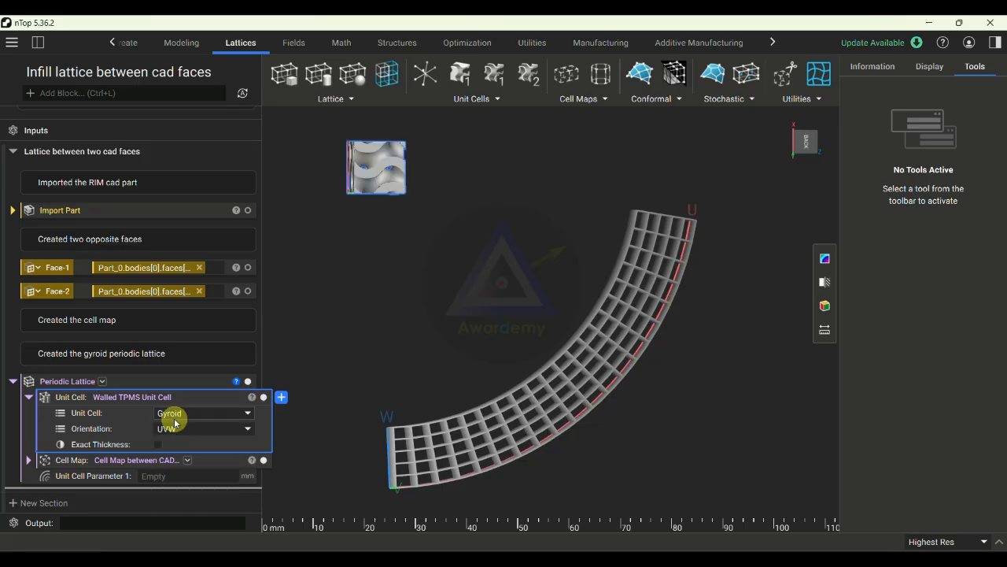
# - Set the Periodic Lattice's approximate thickness to 0.1 mm and generate the gyroid lattice
pyautogui.moveTo(363, 267); pyautogui.dragTo(435, 225, button='right')
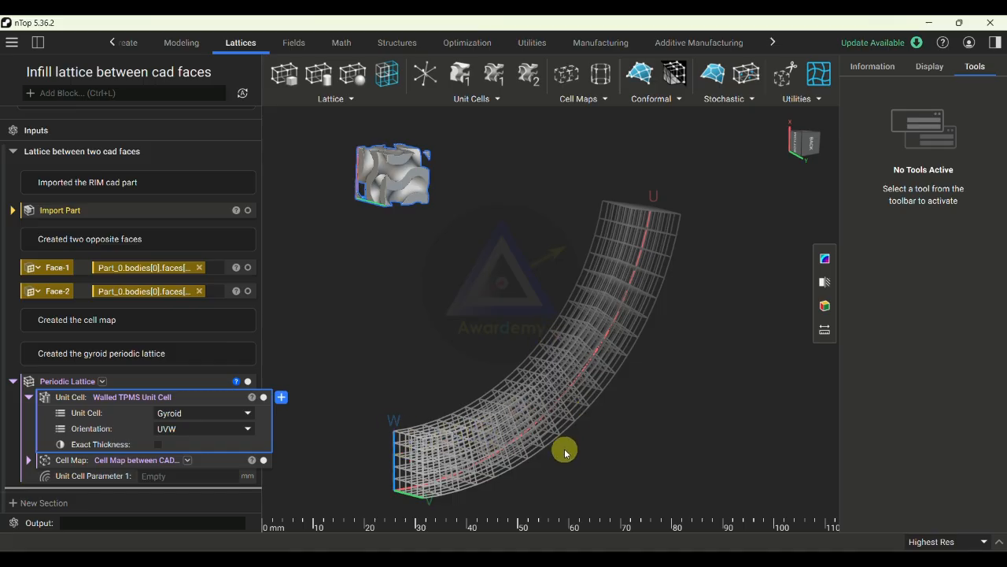
pyautogui.moveTo(505, 489); pyautogui.dragTo(451, 470, button='right')
pyautogui.click(200, 476)
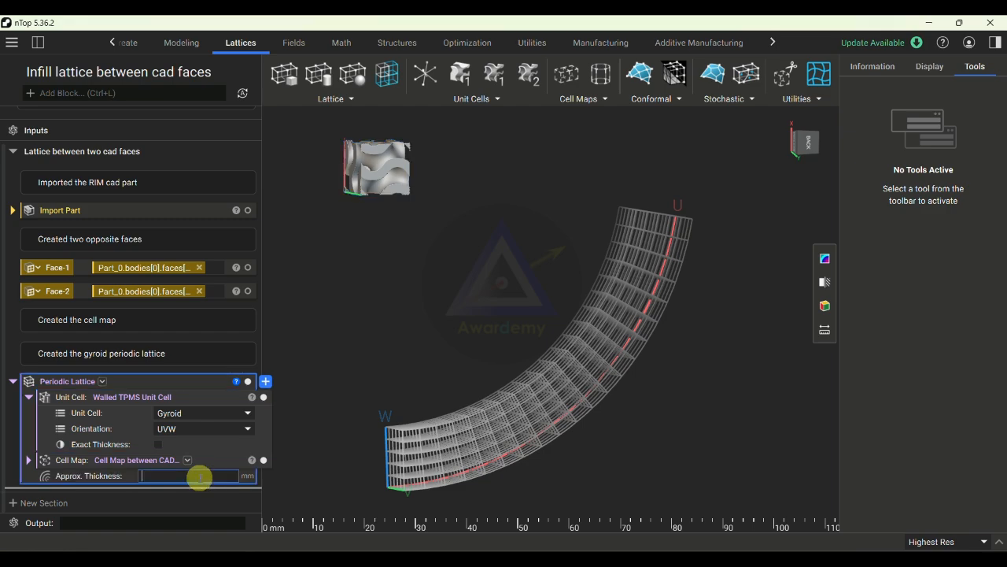
pyautogui.write('0.1')
pyautogui.press('Return')
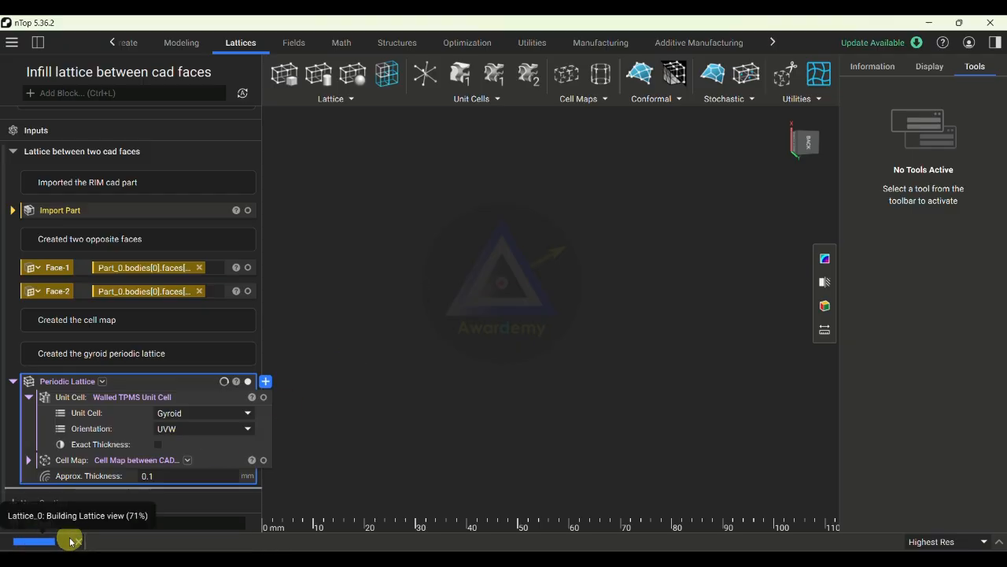
pyautogui.moveTo(55, 543)
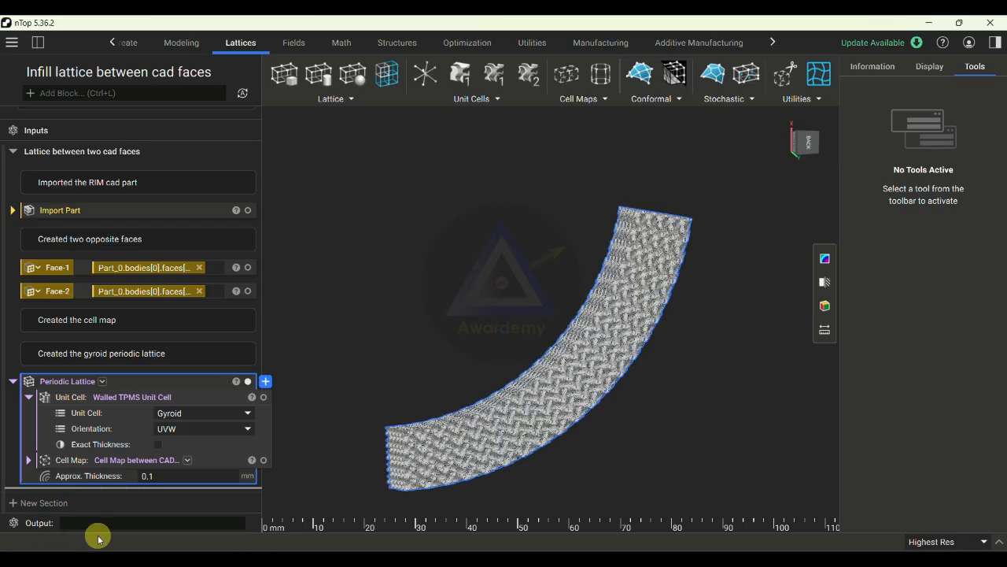
# - Show Face-1 and Face-2 alongside the gyroid lattice and examine how it spans the two faces
pyautogui.scroll(3, 687, 365)
pyautogui.moveTo(543, 459); pyautogui.dragTo(615, 404, button='right')
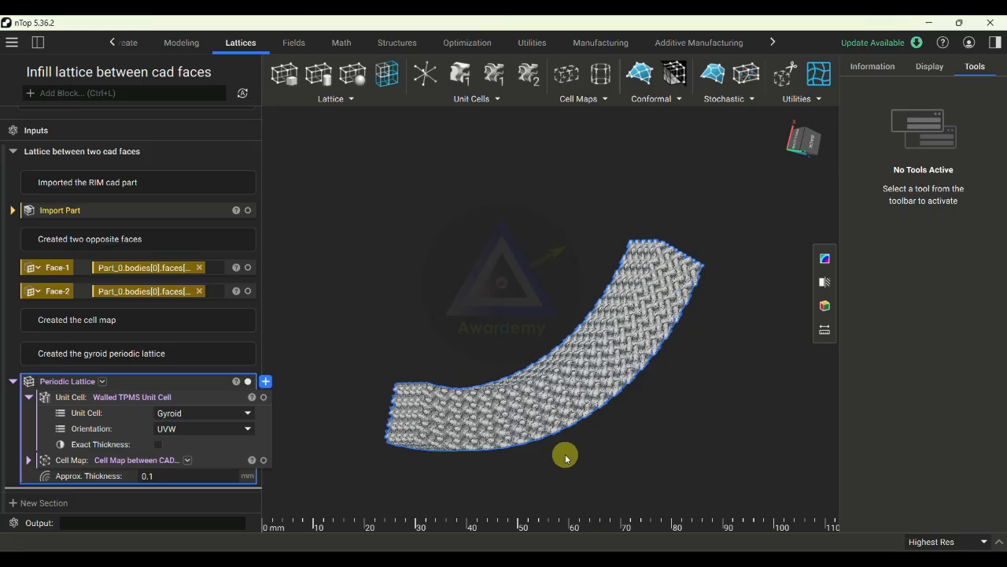
pyautogui.moveTo(557, 461); pyautogui.dragTo(544, 442, button='right')
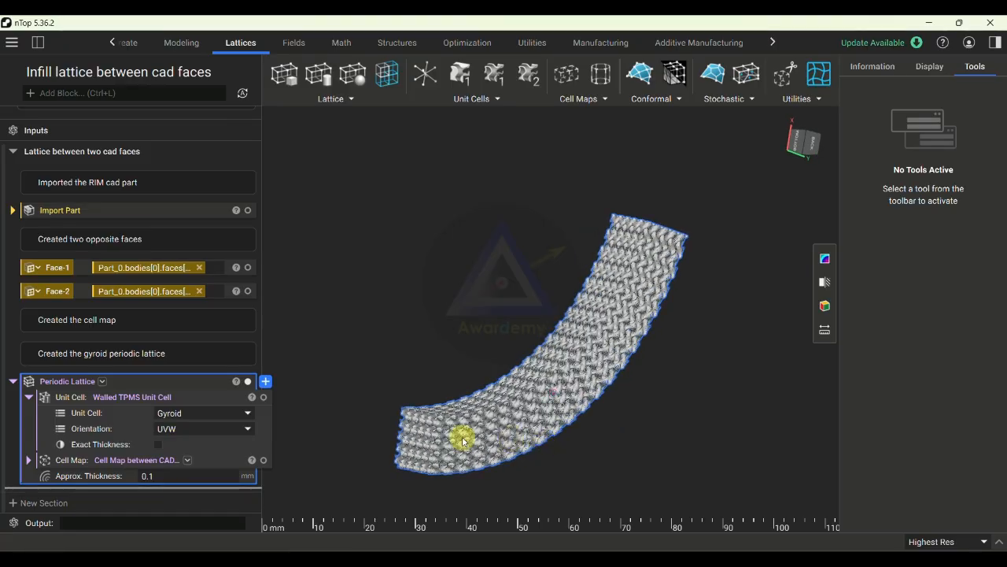
pyautogui.click(247, 268)
pyautogui.click(248, 291)
pyautogui.moveTo(492, 347); pyautogui.dragTo(394, 329, button='right')
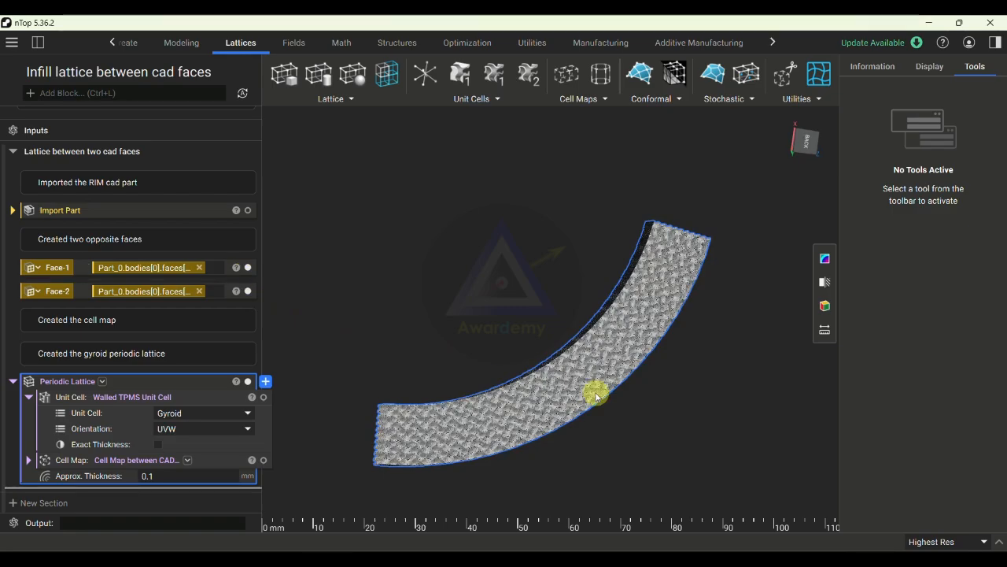
# - Inspect the thin gyroid walls up close and set the Periodic Lattice's approximate thickness to 0.5 mm
pyautogui.scroll(10, 607, 389)
pyautogui.scroll(10, 594, 377)
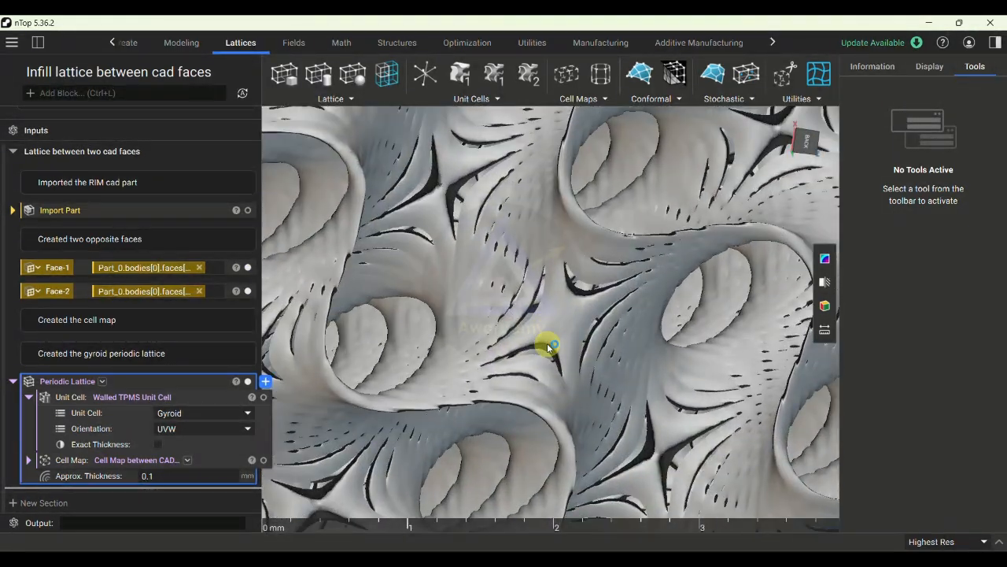
pyautogui.click(210, 475)
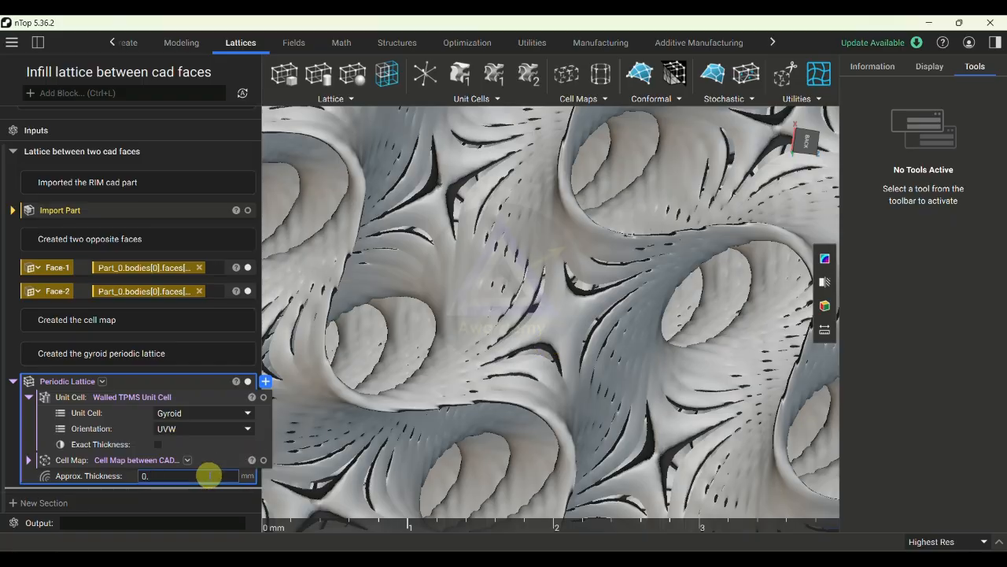
pyautogui.press('Return')
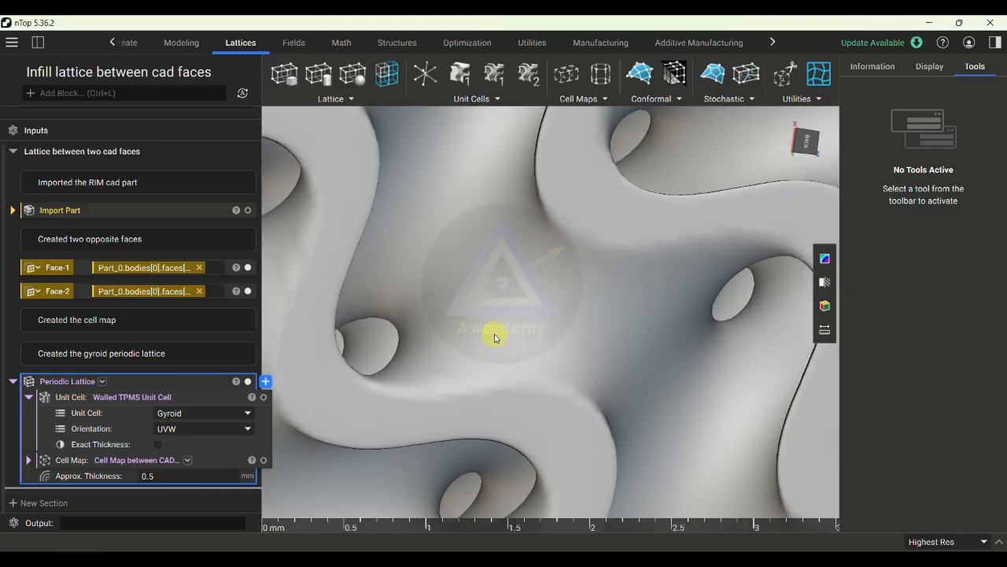
# - Examine the wall thickness and overall shape of the regenerated gyroid lattice from several angles
pyautogui.moveTo(495, 337); pyautogui.dragTo(545, 336, button='right')
pyautogui.scroll(-4, 603, 293)
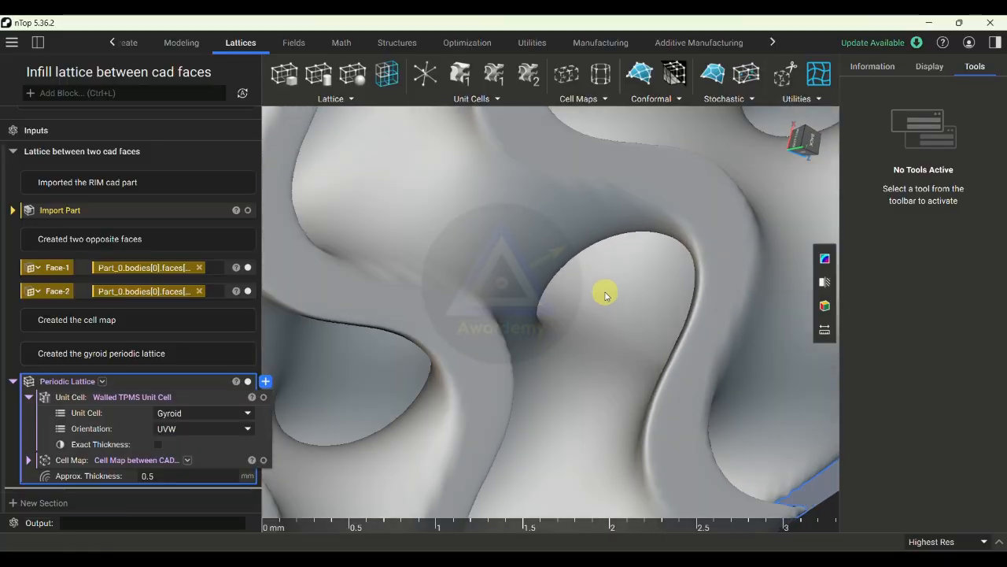
pyautogui.moveTo(604, 291); pyautogui.dragTo(603, 342, button='right')
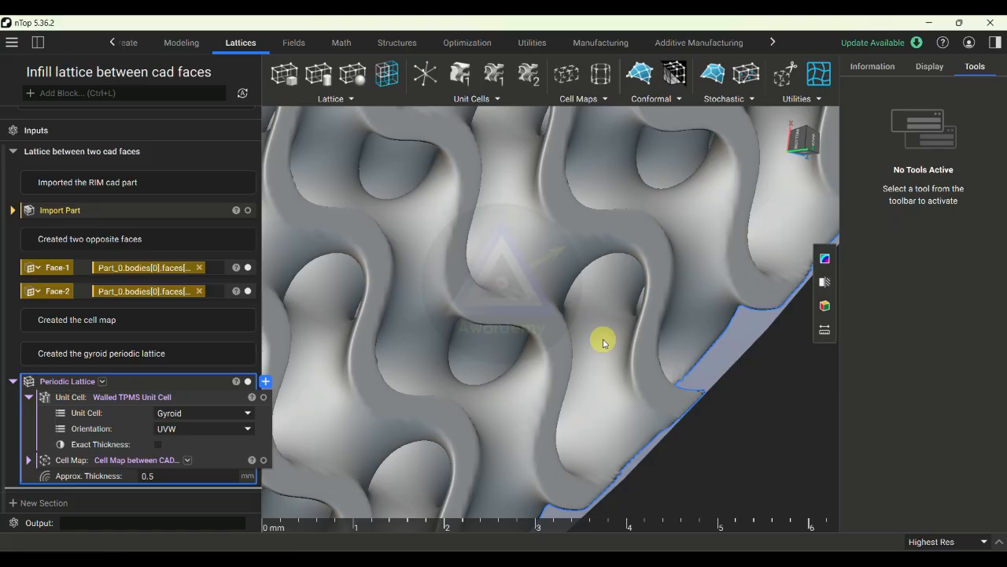
pyautogui.scroll(-10, 603, 342)
pyautogui.moveTo(603, 338); pyautogui.dragTo(540, 359, button='right')
pyautogui.scroll(3, 600, 382)
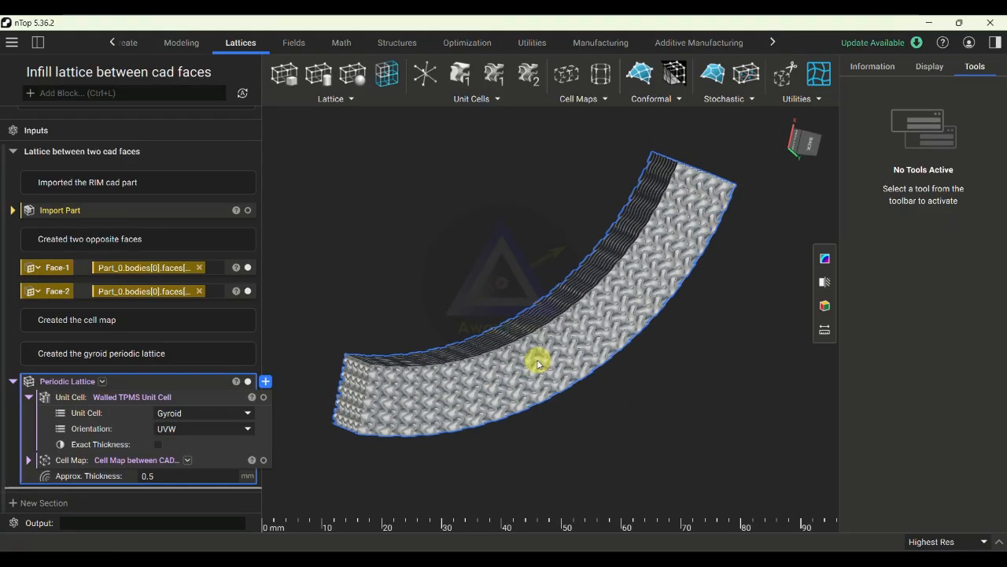
pyautogui.scroll(3, 551, 364)
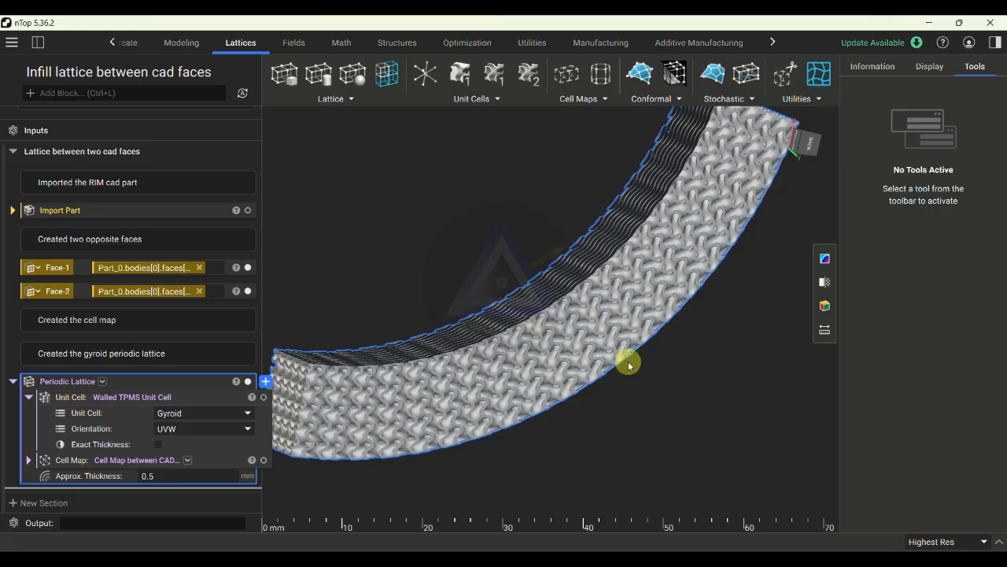
pyautogui.moveTo(558, 378); pyautogui.dragTo(614, 401, button='right')
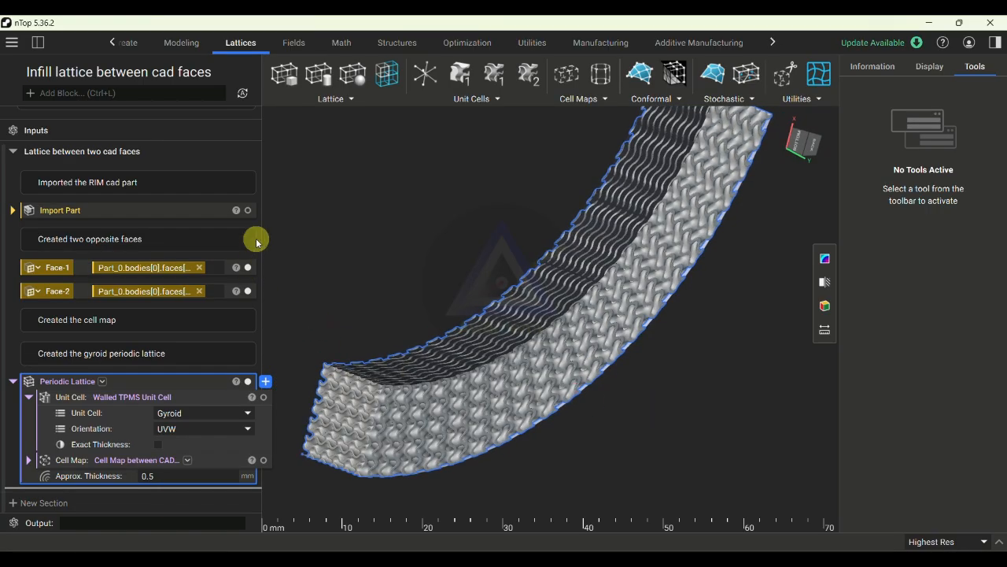
# - Show the imported rim part around the lattice and examine how the infill sits in its slot
pyautogui.click(248, 211)
pyautogui.scroll(-5, 630, 368)
pyautogui.moveTo(632, 376); pyautogui.dragTo(668, 151, button='right')
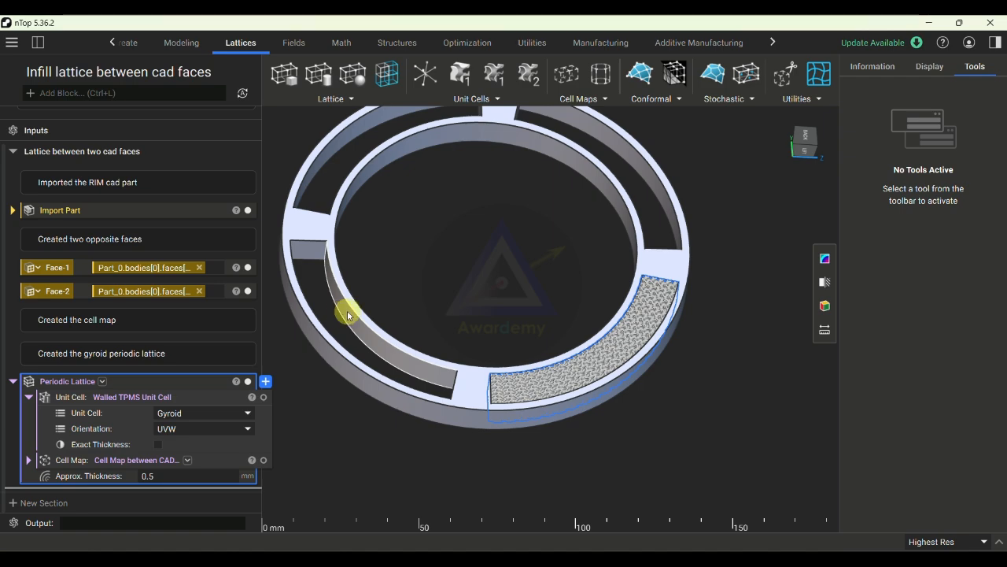
pyautogui.click(583, 99)
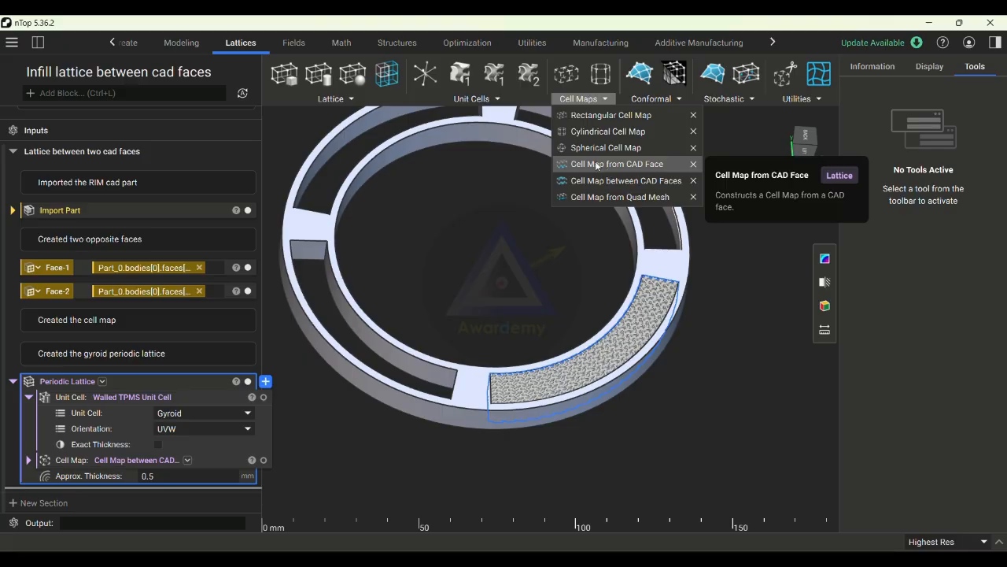
pyautogui.click(565, 236)
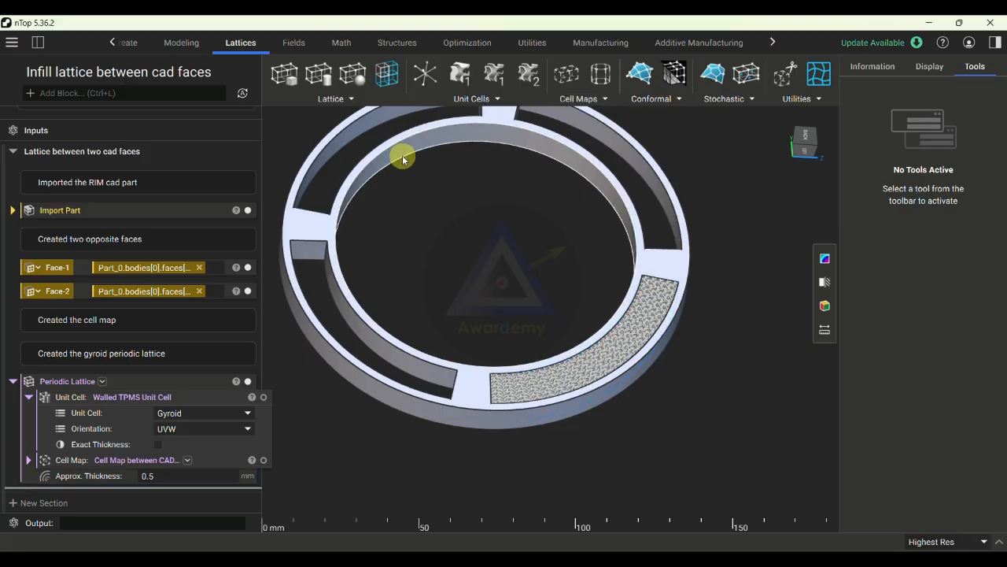
pyautogui.moveTo(472, 277); pyautogui.dragTo(529, 349, button='right')
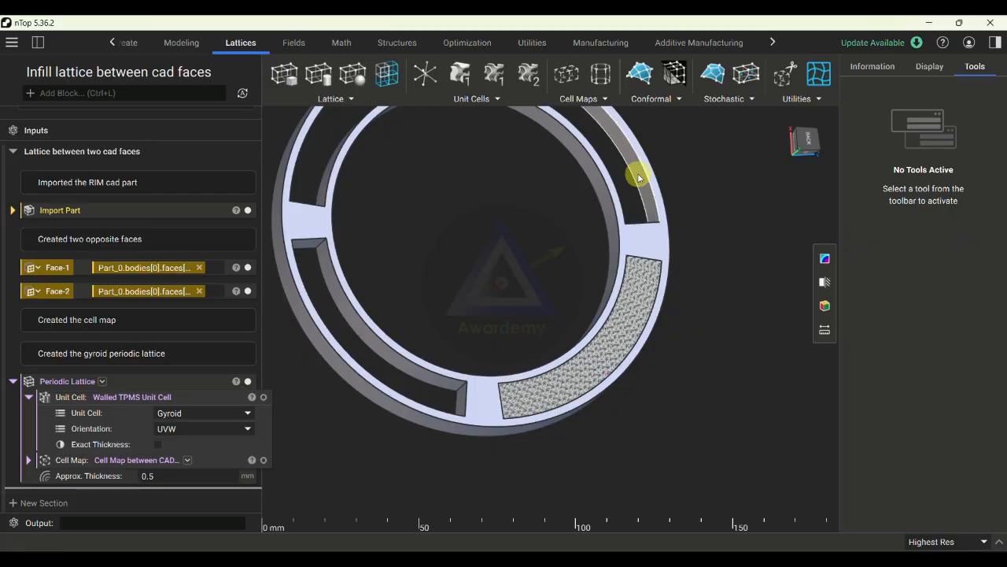
pyautogui.moveTo(648, 201); pyautogui.dragTo(763, 329, button='right')
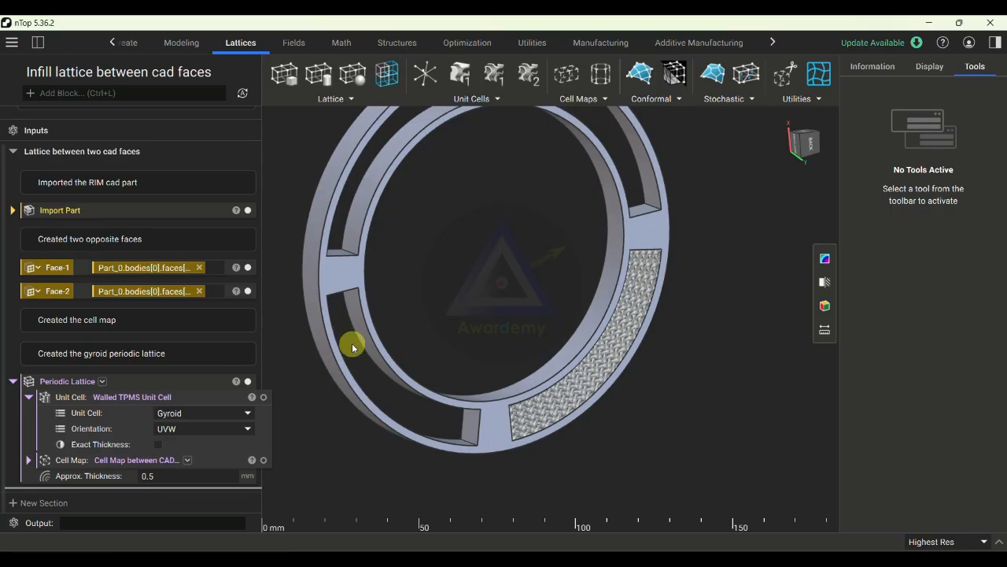
pyautogui.moveTo(352, 347); pyautogui.dragTo(565, 404, button='right')
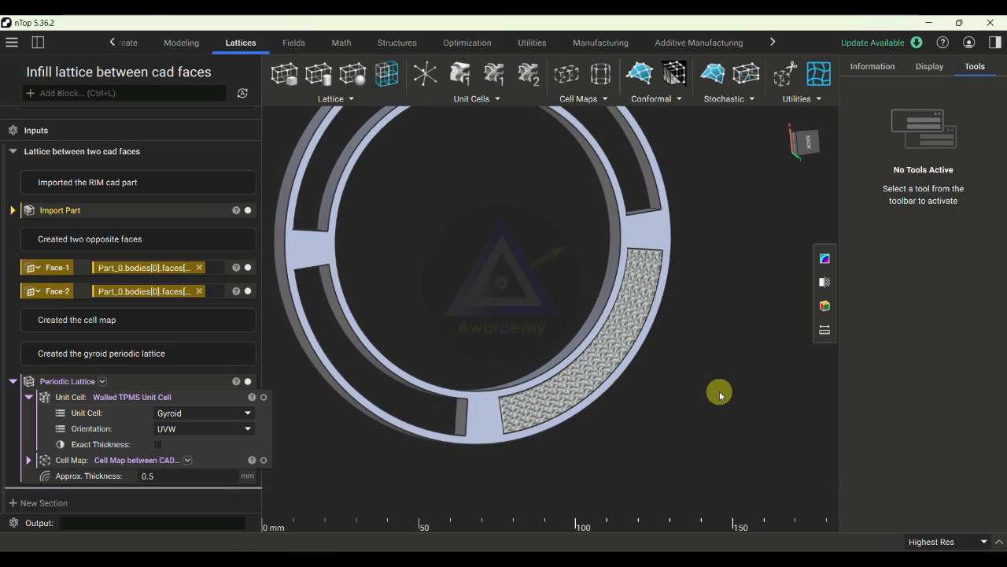
# - Hide the imported rim part, Face-1 and Face-2 so only the gyroid lattice is displayed
pyautogui.scroll(10, 637, 348)
pyautogui.scroll(3, 637, 348)
pyautogui.rightClick(659, 362)
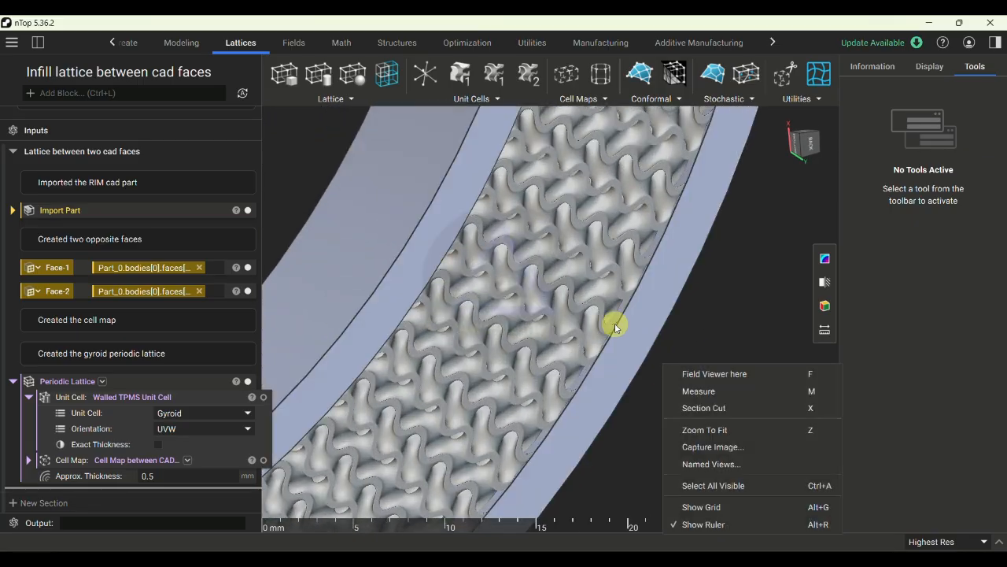
pyautogui.click(248, 210)
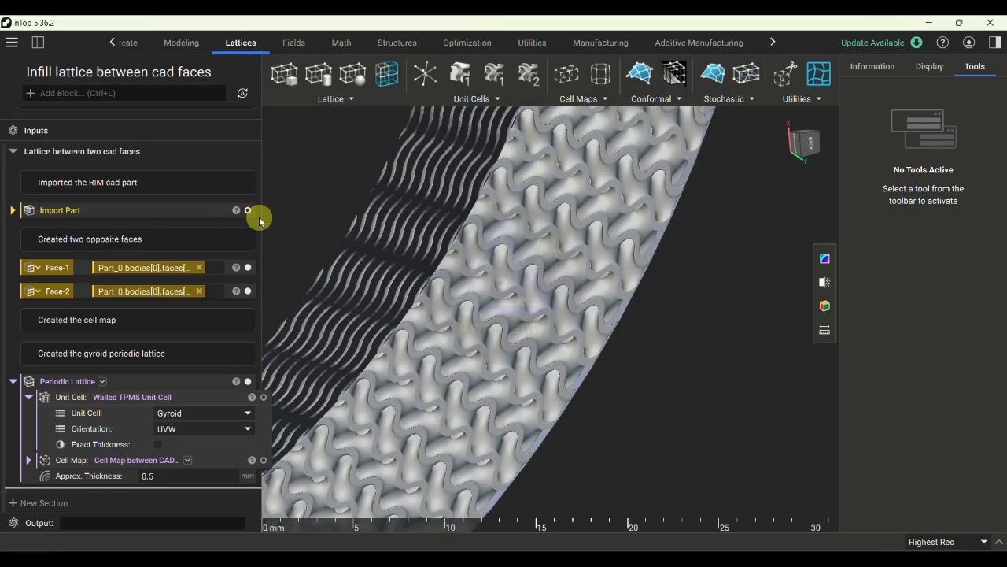
pyautogui.click(248, 267)
pyautogui.click(248, 291)
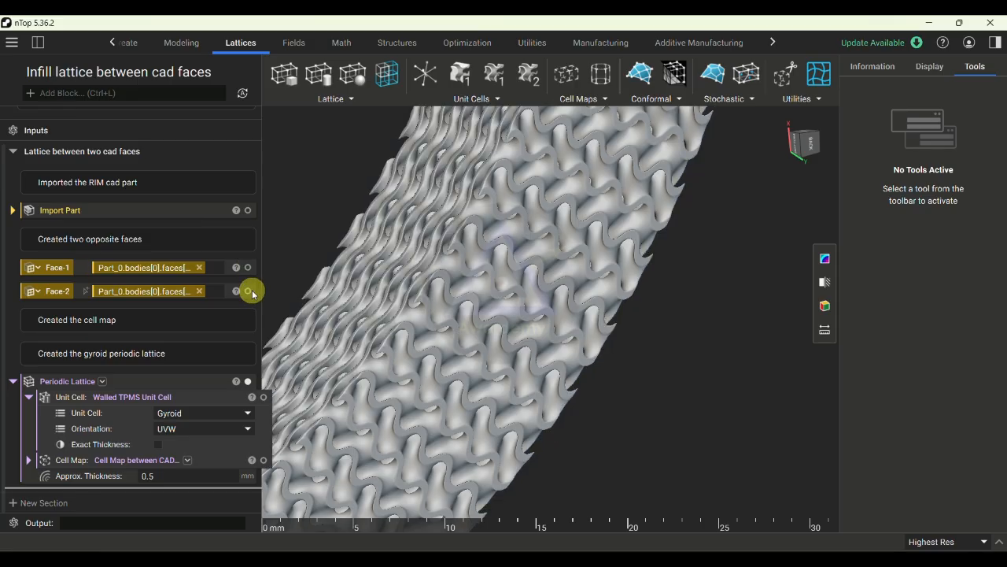
# - Start a global section cut with its normal along Z and position the plane through the lattice at Z about 3.63
pyautogui.click(824, 281)
pyautogui.scroll(-10, 664, 302)
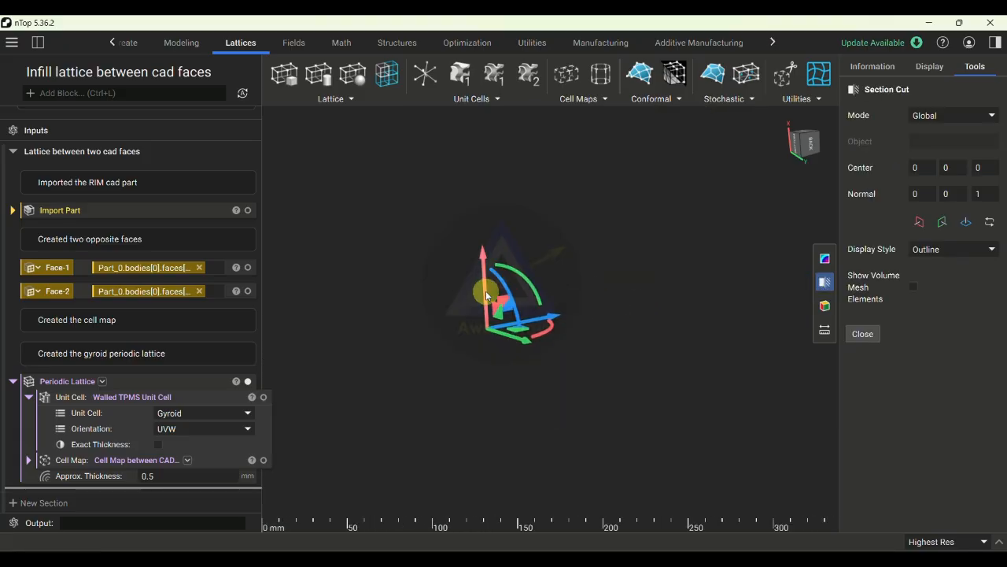
pyautogui.moveTo(490, 296); pyautogui.dragTo(612, 218)
pyautogui.scroll(3, 543, 391)
pyautogui.scroll(3, 579, 366)
pyautogui.scroll(-4, 579, 366)
pyautogui.moveTo(582, 365); pyautogui.dragTo(760, 377, button='right')
pyautogui.moveTo(538, 151); pyautogui.dragTo(495, 359)
pyautogui.moveTo(469, 382); pyautogui.dragTo(354, 395, button='right')
pyautogui.moveTo(688, 355); pyautogui.dragTo(600, 397)
# - Examine the sectioned gyroid walls up close and across the whole cut face
pyautogui.scroll(3, 576, 415)
pyautogui.moveTo(576, 414); pyautogui.dragTo(538, 398, button='right')
pyautogui.scroll(2, 543, 396)
pyautogui.moveTo(727, 386); pyautogui.dragTo(640, 427)
pyautogui.scroll(1, 690, 383)
pyautogui.scroll(-4, 687, 384)
pyautogui.scroll(5, 512, 426)
pyautogui.scroll(5, 503, 425)
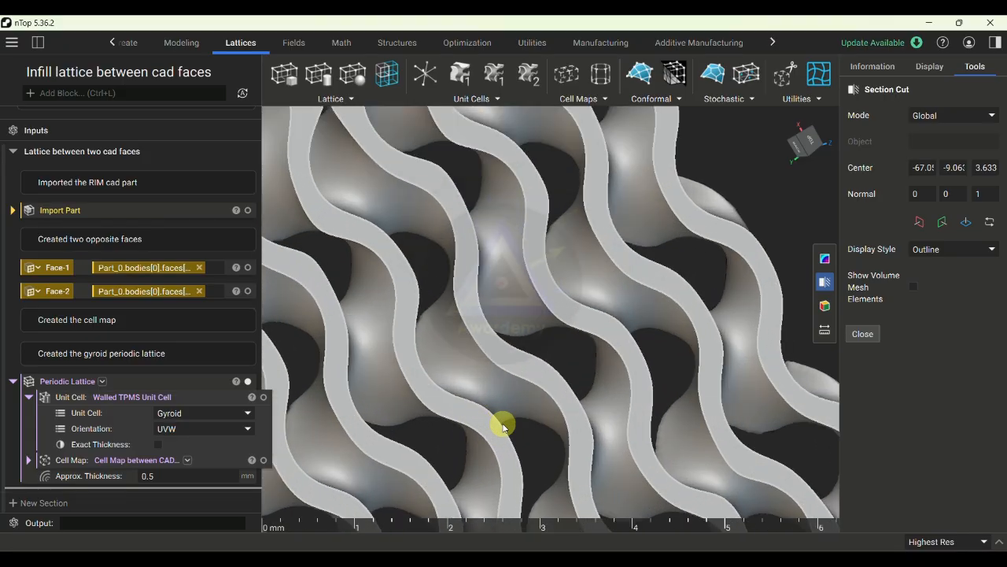
pyautogui.scroll(-8, 500, 403)
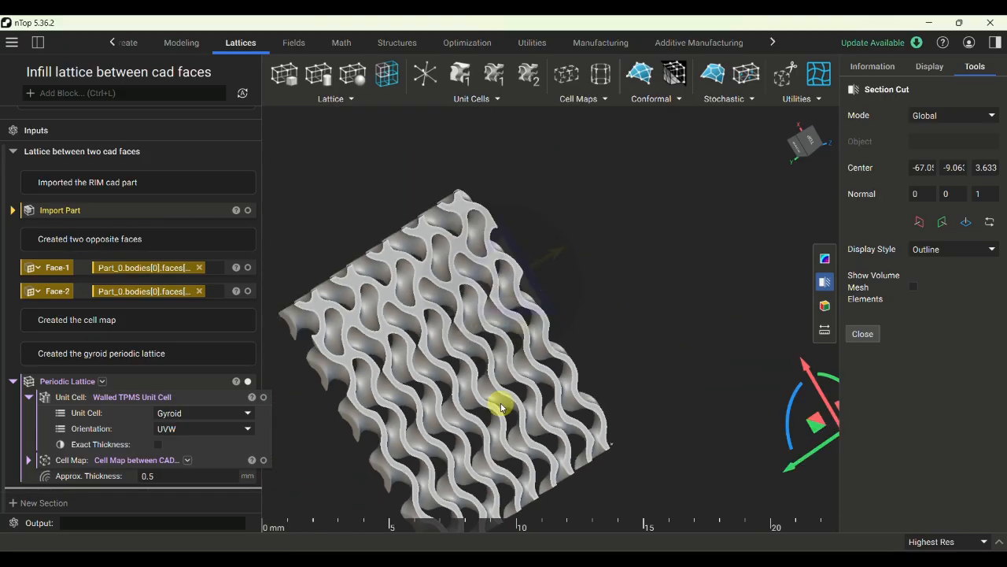
pyautogui.scroll(-3, 668, 407)
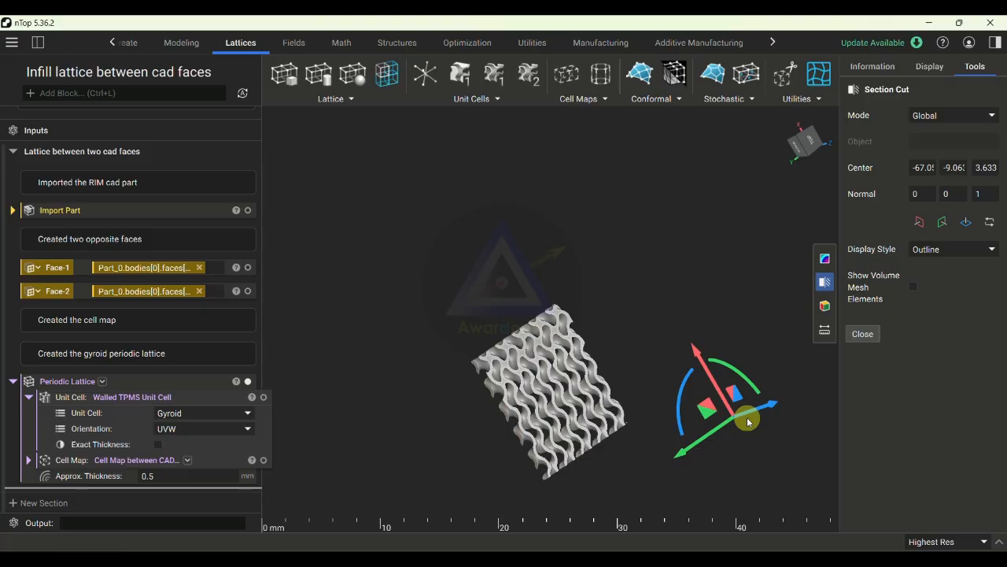
pyautogui.scroll(-2, 428, 425)
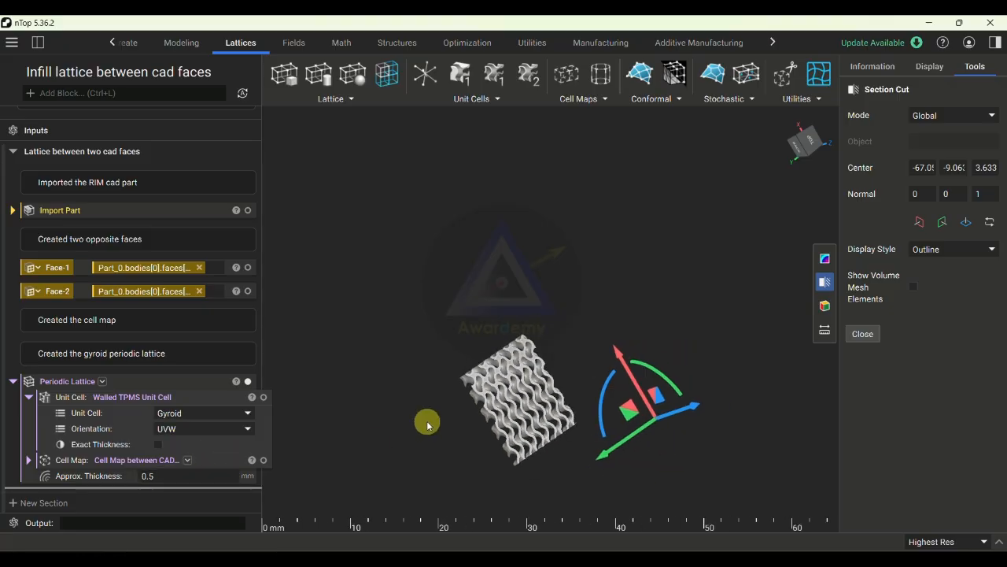
# - Move the section plane along Z to about 53.71 and examine the lattice's internal structure there
pyautogui.moveTo(628, 408); pyautogui.dragTo(760, 258)
pyautogui.scroll(2, 677, 337)
pyautogui.scroll(-2, 675, 336)
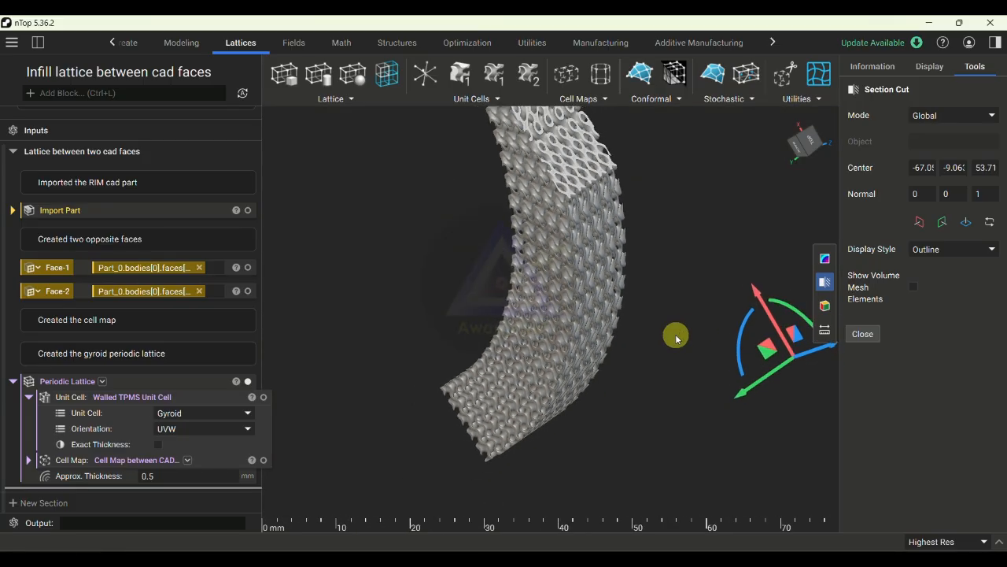
pyautogui.scroll(-2, 676, 336)
pyautogui.moveTo(551, 367); pyautogui.dragTo(780, 372, button='middle')
pyautogui.scroll(-3, 485, 303)
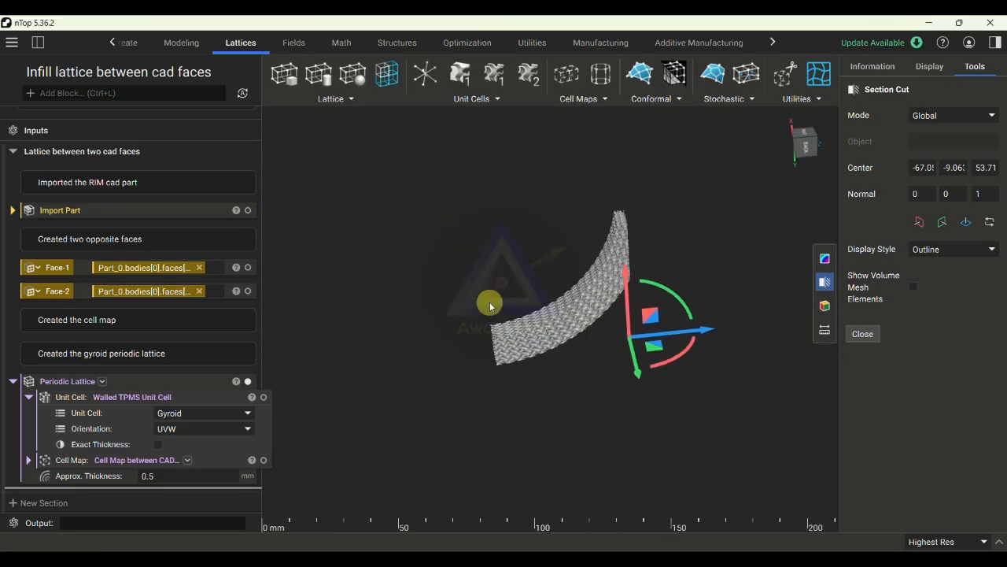
pyautogui.scroll(4, 627, 307)
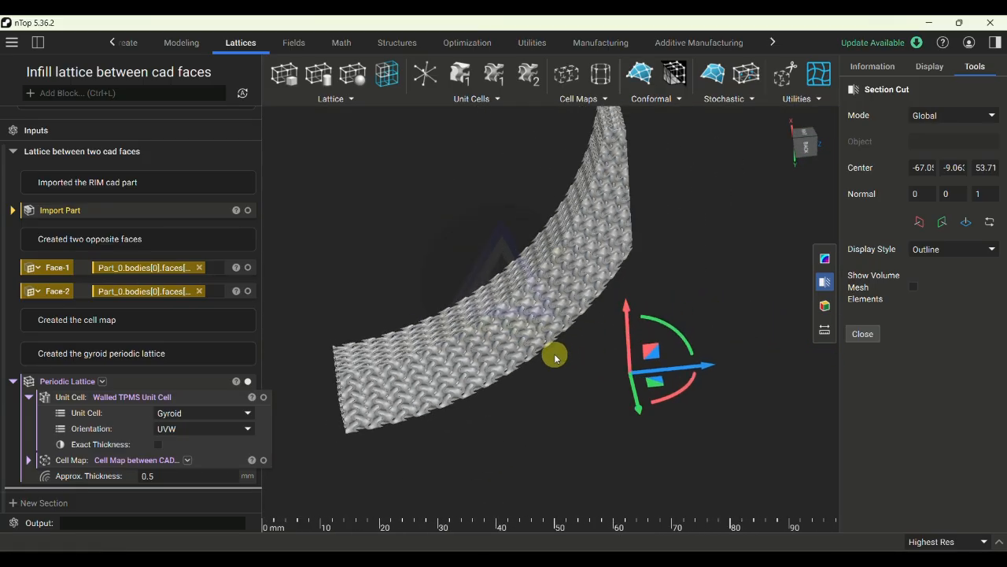
pyautogui.scroll(-1, 554, 354)
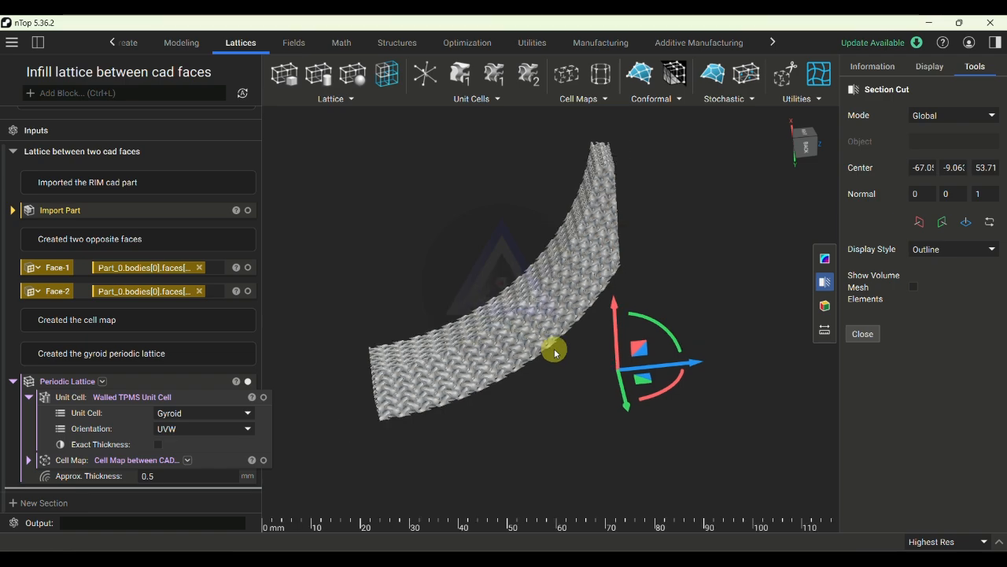
# - Turn off the section cut and view the complete gyroid lattice
pyautogui.click(826, 283)
pyautogui.scroll(-2, 621, 335)
pyautogui.scroll(-1, 591, 288)
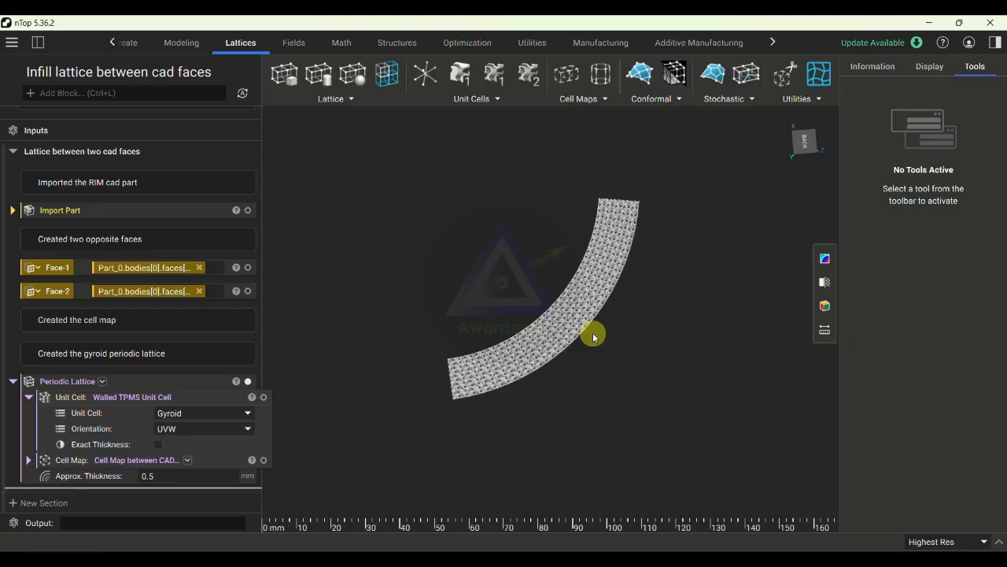
# - Make the Periodic Lattice's embedded cell map a separate variable and expand it to expose its faces and UVW count
pyautogui.click(12, 381)
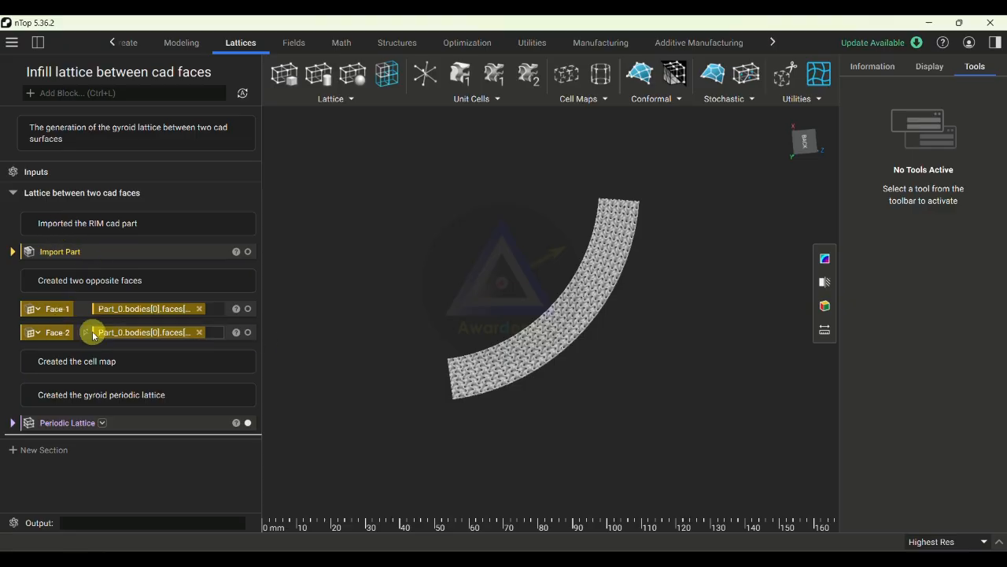
pyautogui.click(14, 425)
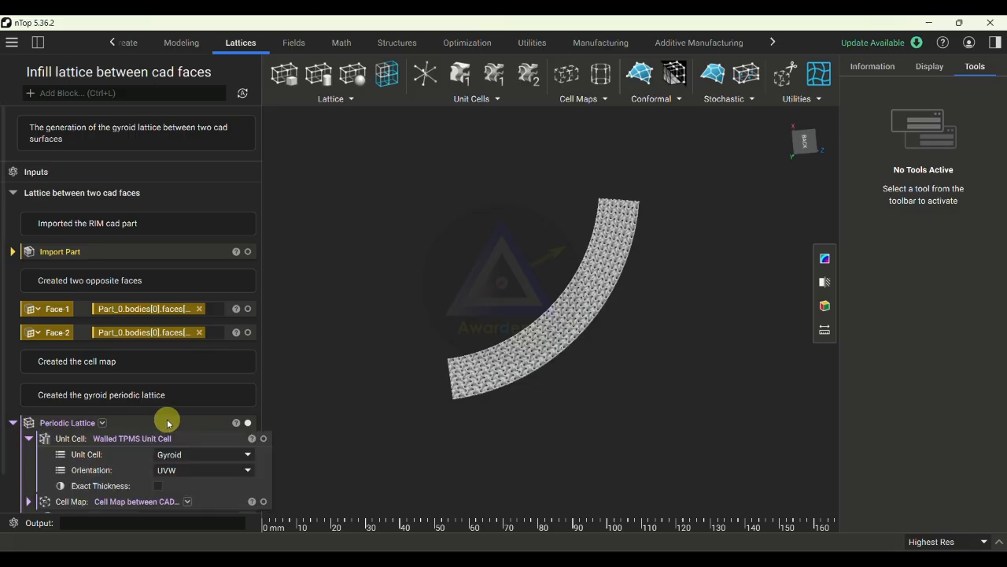
pyautogui.scroll(-1, 165, 418)
pyautogui.rightClick(200, 462)
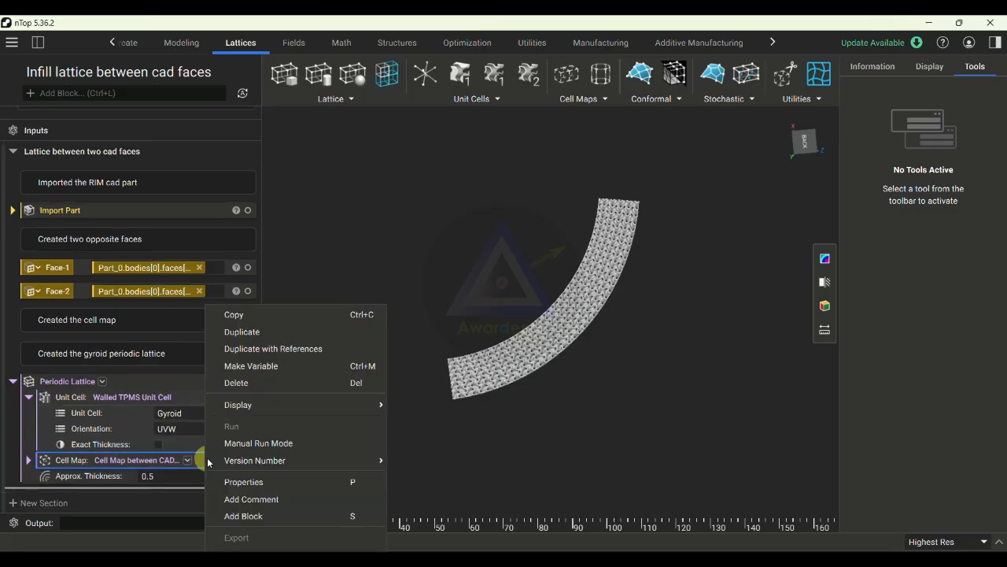
pyautogui.click(265, 368)
pyautogui.click(13, 382)
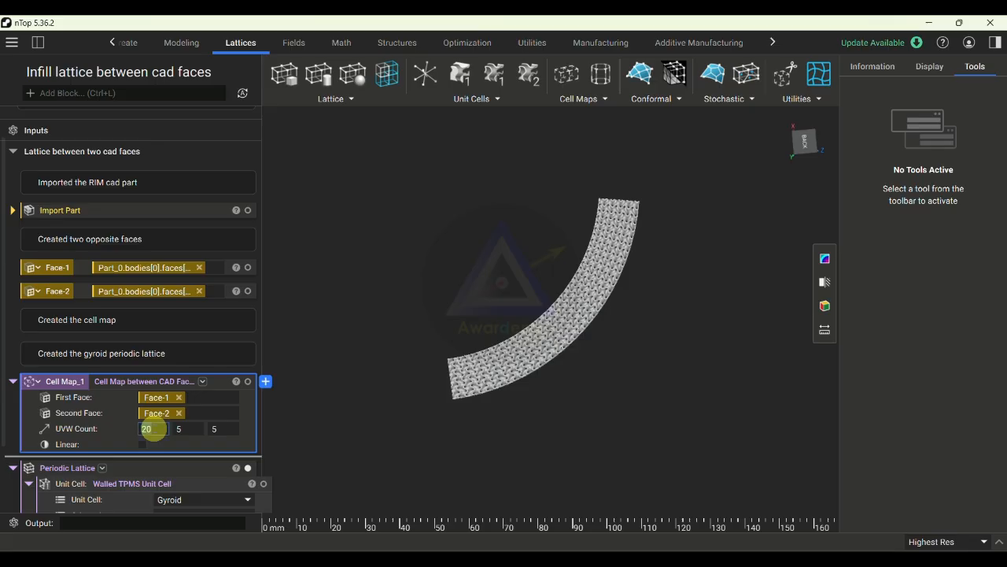
pyautogui.scroll(-2, 153, 428)
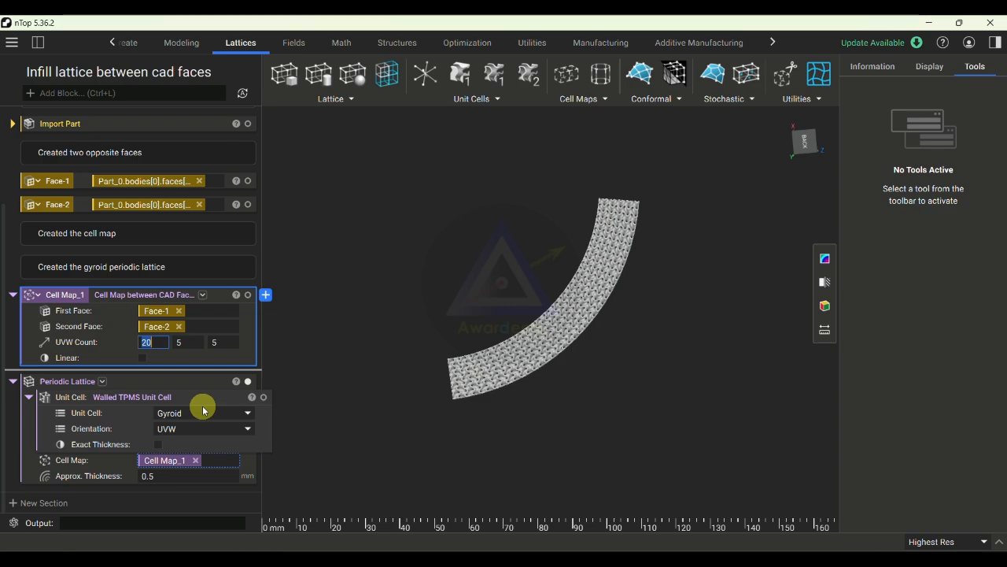
# - Move the Cell Map_1 block directly beneath the "Created the cell map" note
pyautogui.moveTo(106, 380)
pyautogui.mouseDown()
pyautogui.moveTo(155, 371)
pyautogui.moveTo(126, 272)
pyautogui.moveTo(106, 295)
pyautogui.moveTo(102, 249)
pyautogui.mouseUp()
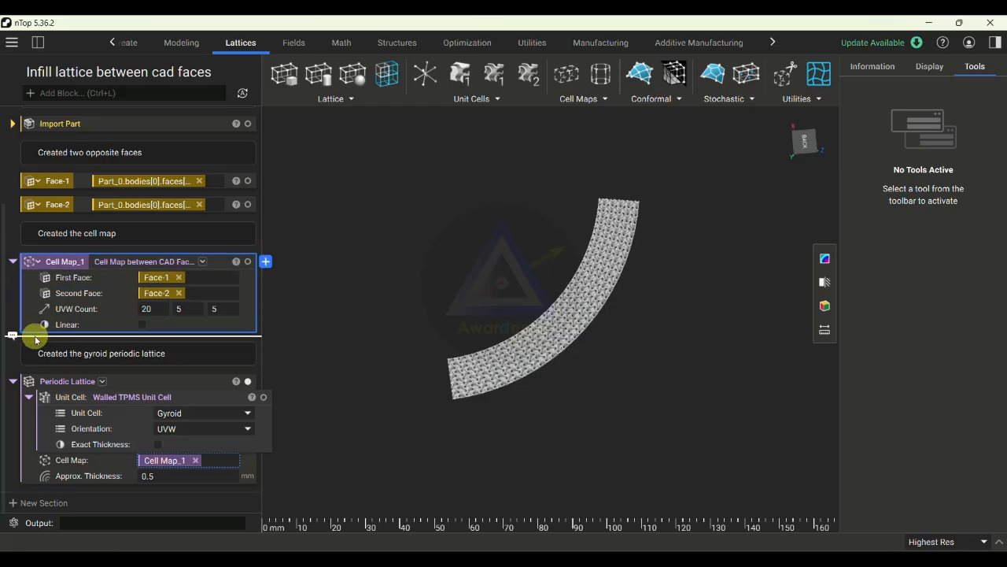
# - Change the Periodic Lattice's walled TPMS unit cell to Diamond and examine the regenerated lattice surface up close
pyautogui.click(189, 420)
pyautogui.click(193, 447)
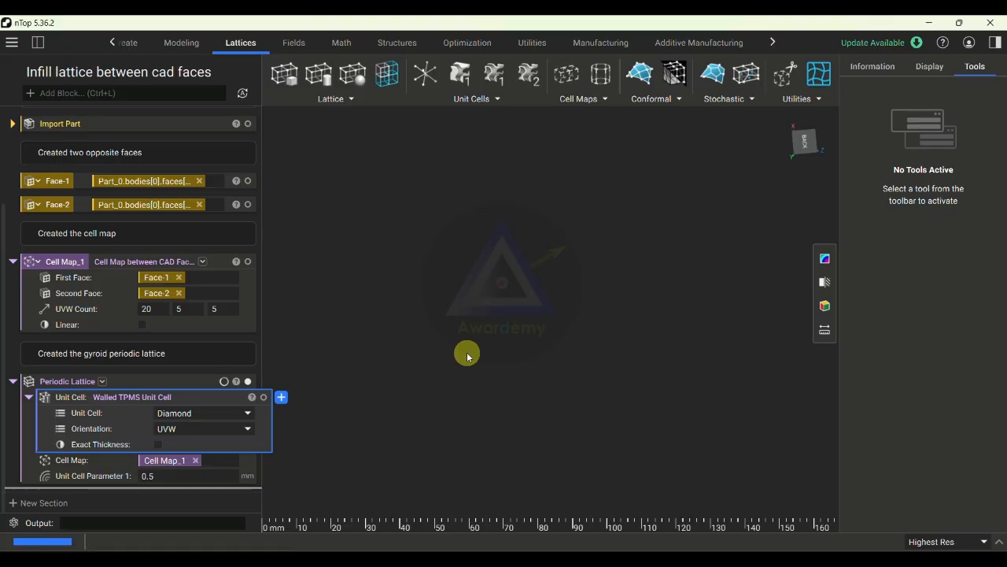
pyautogui.scroll(10, 618, 333)
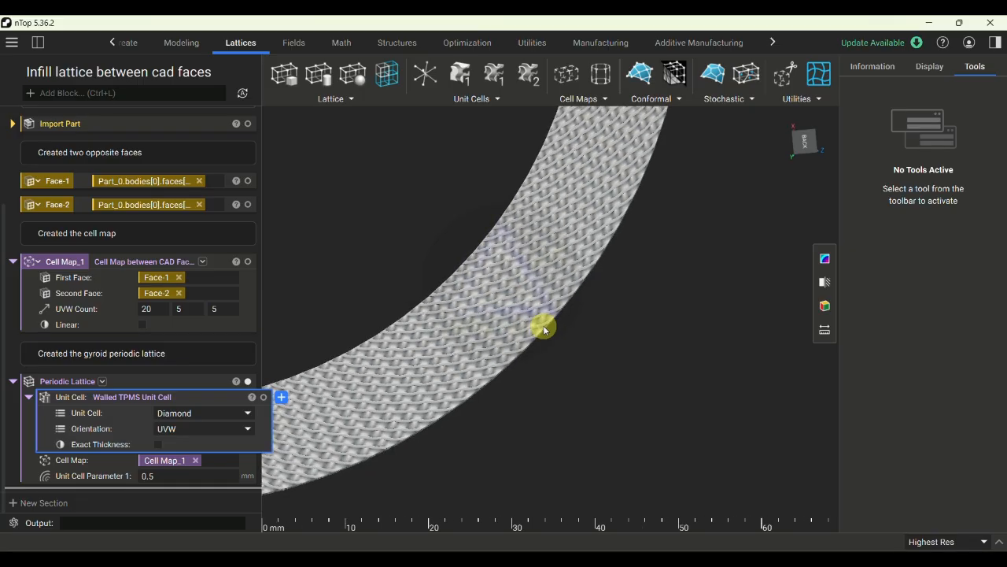
pyautogui.moveTo(585, 358); pyautogui.dragTo(409, 187, button='right')
pyautogui.scroll(6, 461, 210)
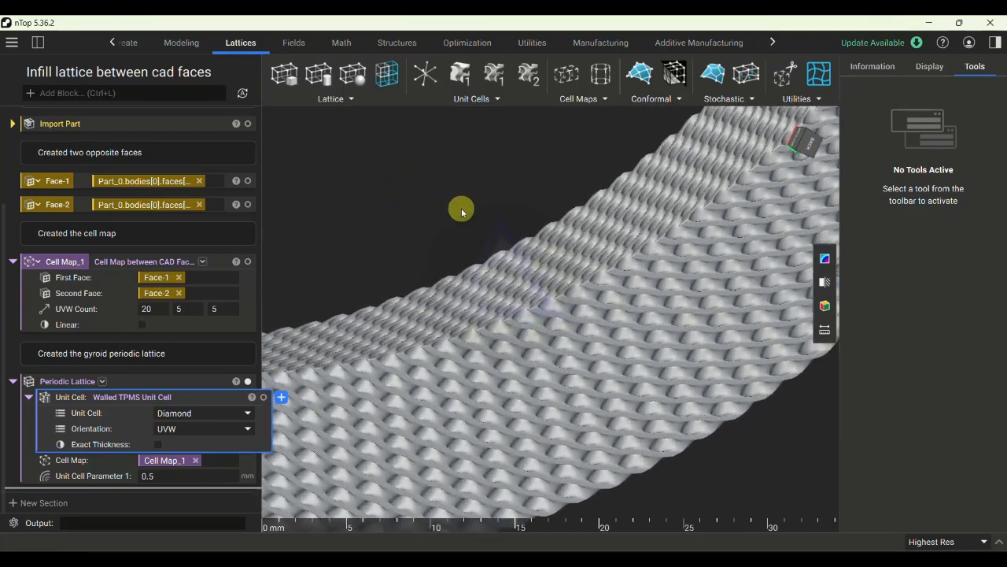
pyautogui.scroll(-6, 471, 248)
pyautogui.scroll(3, 499, 315)
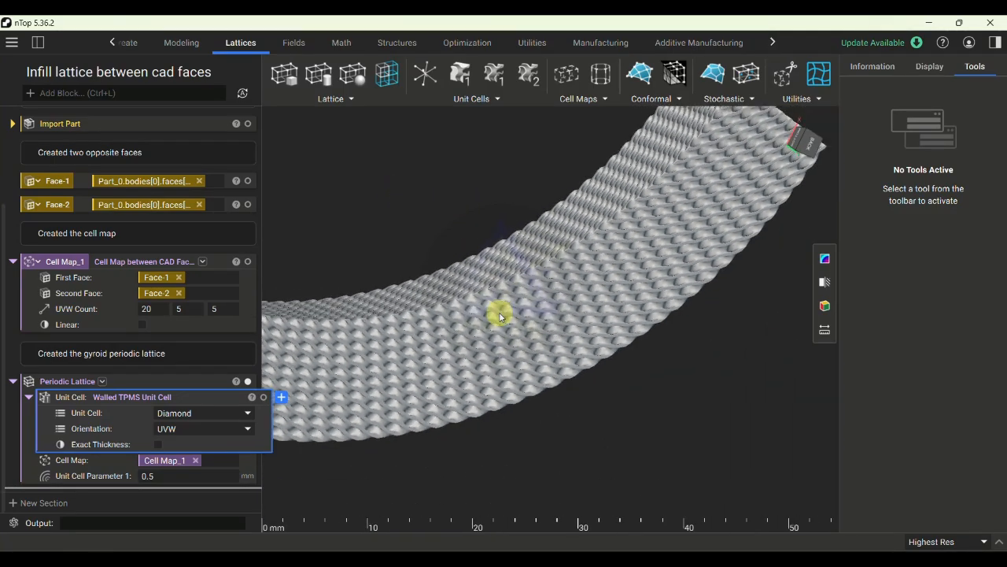
# - Start a global section cut and move its plane to about X -68.2 and Z 28.62 through the diamond lattice
pyautogui.click(823, 281)
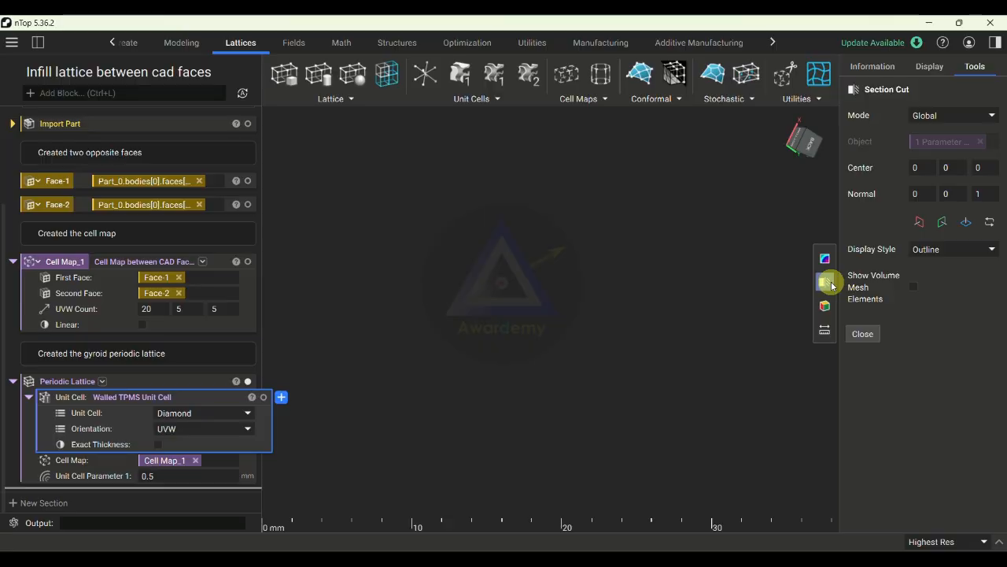
pyautogui.scroll(-8, 645, 320)
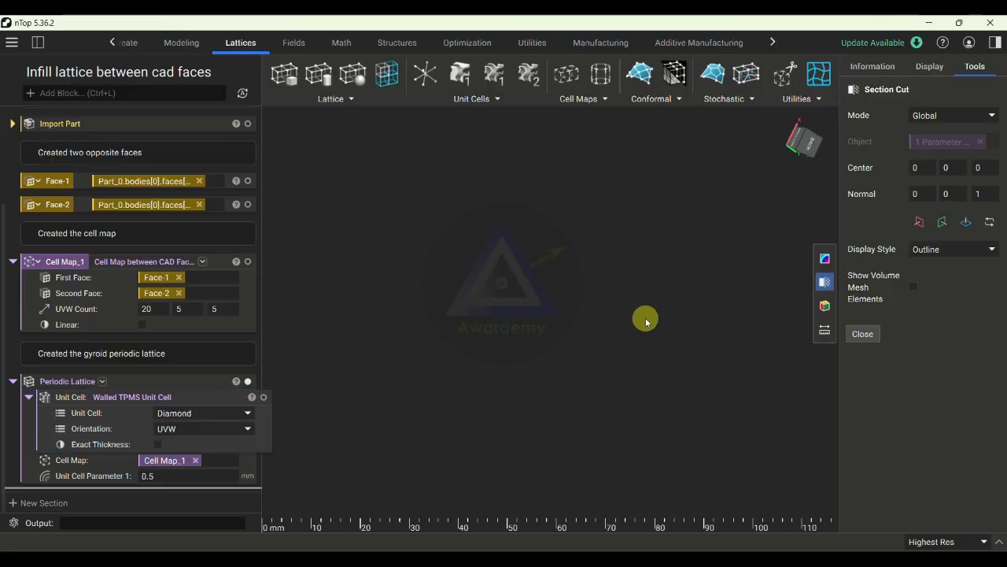
pyautogui.scroll(1, 613, 328)
pyautogui.scroll(-5, 614, 328)
pyautogui.moveTo(581, 181); pyautogui.dragTo(520, 337)
pyautogui.moveTo(516, 382); pyautogui.dragTo(600, 404)
pyautogui.moveTo(599, 404); pyautogui.dragTo(398, 362, button='right')
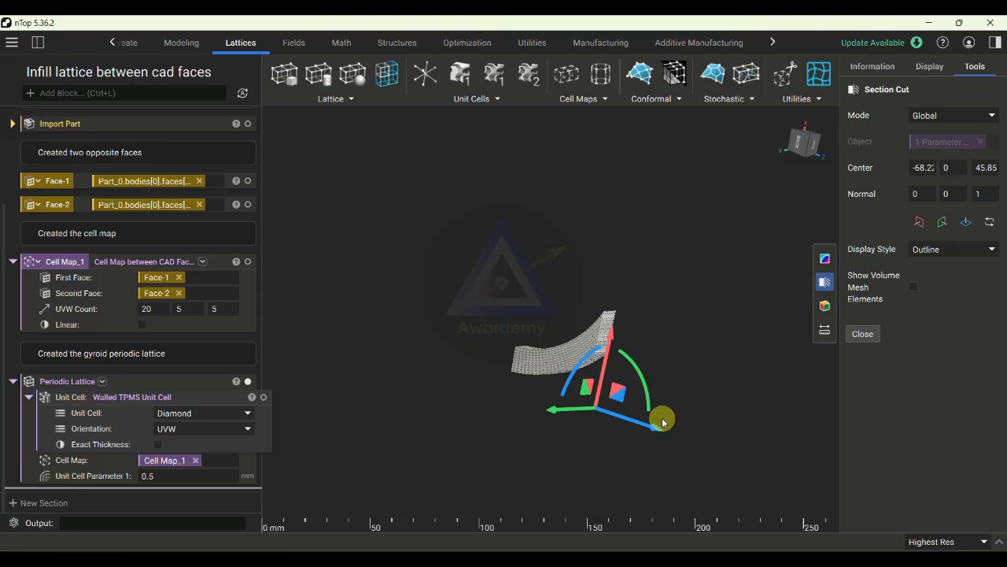
pyautogui.moveTo(653, 433); pyautogui.dragTo(564, 393)
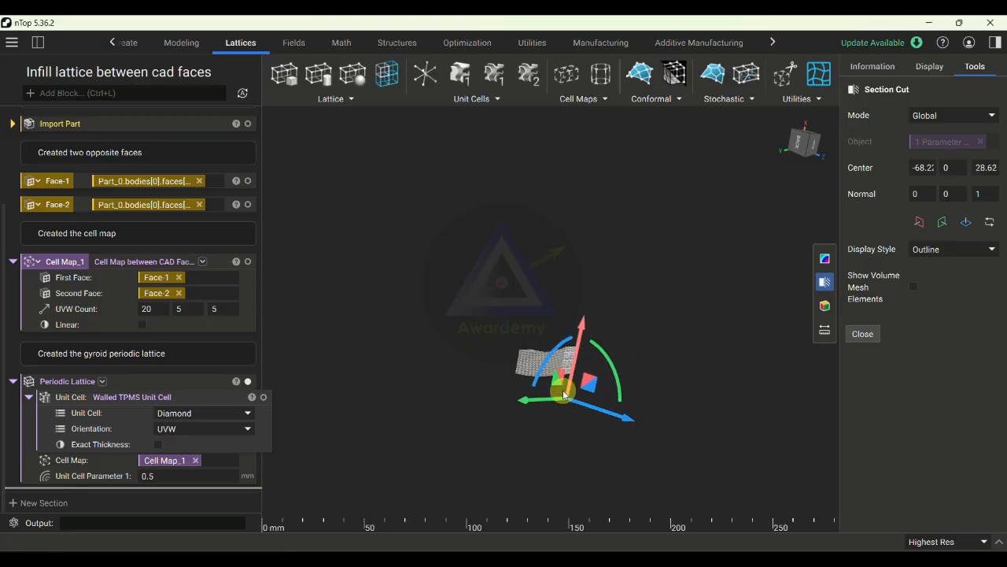
# - Shift the section plane along Z to about 27.18 and examine the diamond walls on the cut face
pyautogui.scroll(5, 564, 393)
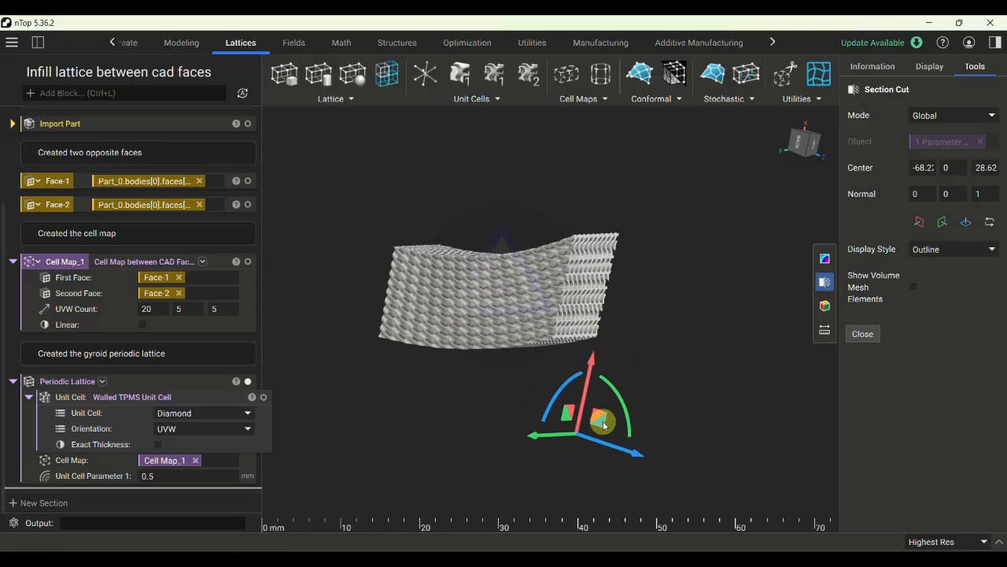
pyautogui.scroll(2, 623, 453)
pyautogui.moveTo(623, 452); pyautogui.dragTo(391, 278)
pyautogui.moveTo(391, 278); pyautogui.dragTo(349, 273, button='right')
pyautogui.moveTo(349, 273); pyautogui.dragTo(484, 285, button='middle')
pyautogui.scroll(2, 503, 296)
pyautogui.moveTo(590, 428); pyautogui.dragTo(776, 393)
pyautogui.scroll(-3, 572, 353)
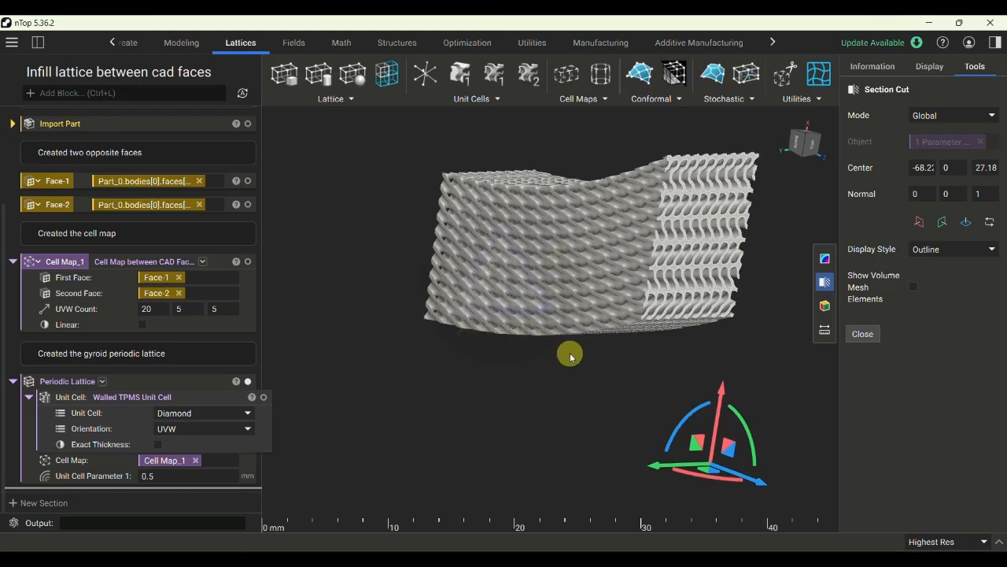
# - Turn off the section cut and view the complete diamond lattice
pyautogui.click(810, 285)
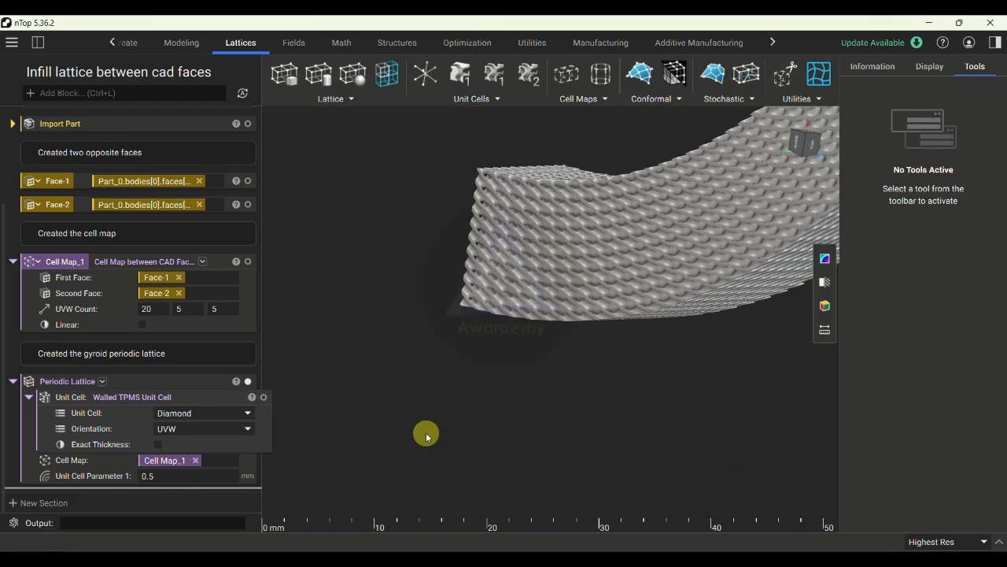
pyautogui.scroll(-2, 427, 433)
pyautogui.moveTo(530, 399); pyautogui.dragTo(628, 410, button='right')
# - Show the imported rim part together with the lattice and examine how the lattice fits in the slot
pyautogui.scroll(3, 248, 191)
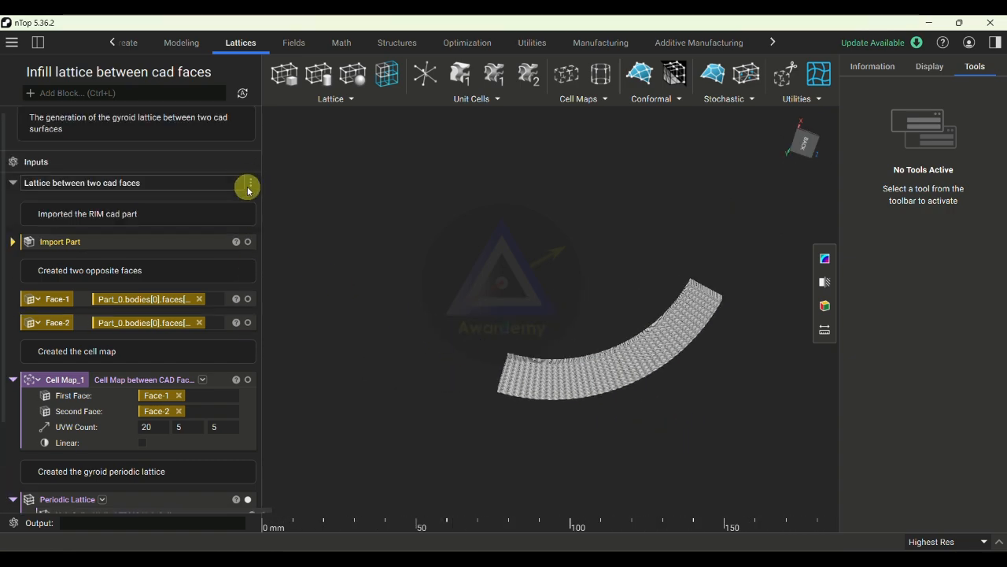
pyautogui.click(248, 242)
pyautogui.scroll(3, 483, 326)
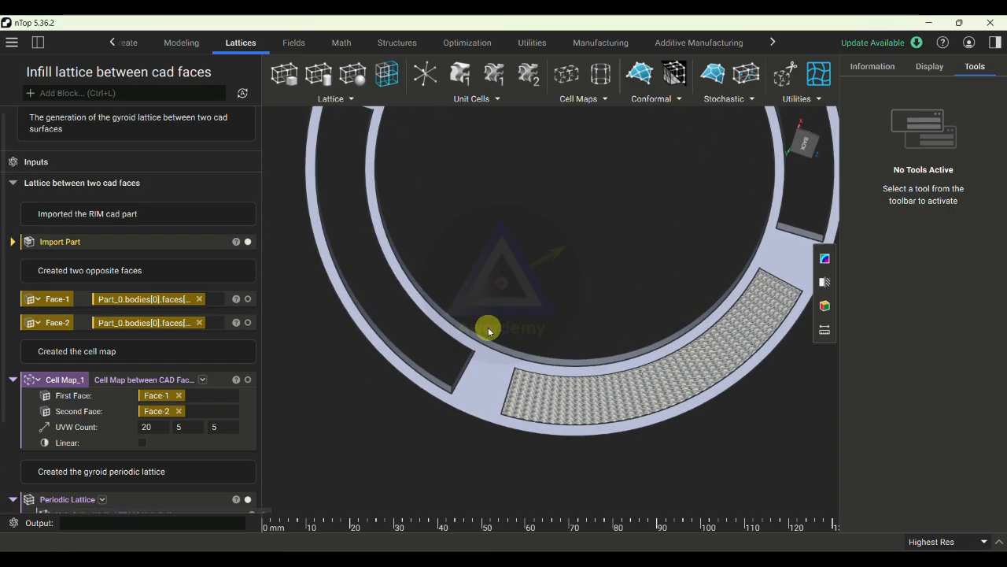
pyautogui.scroll(-5, 485, 328)
pyautogui.click(593, 102)
pyautogui.click(571, 266)
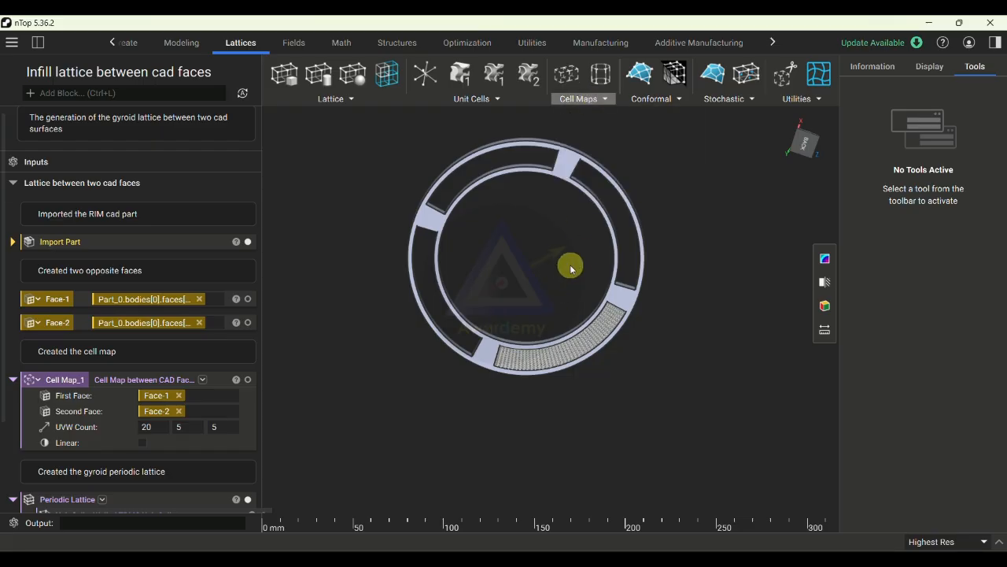
pyautogui.moveTo(559, 292); pyautogui.dragTo(625, 215, button='right')
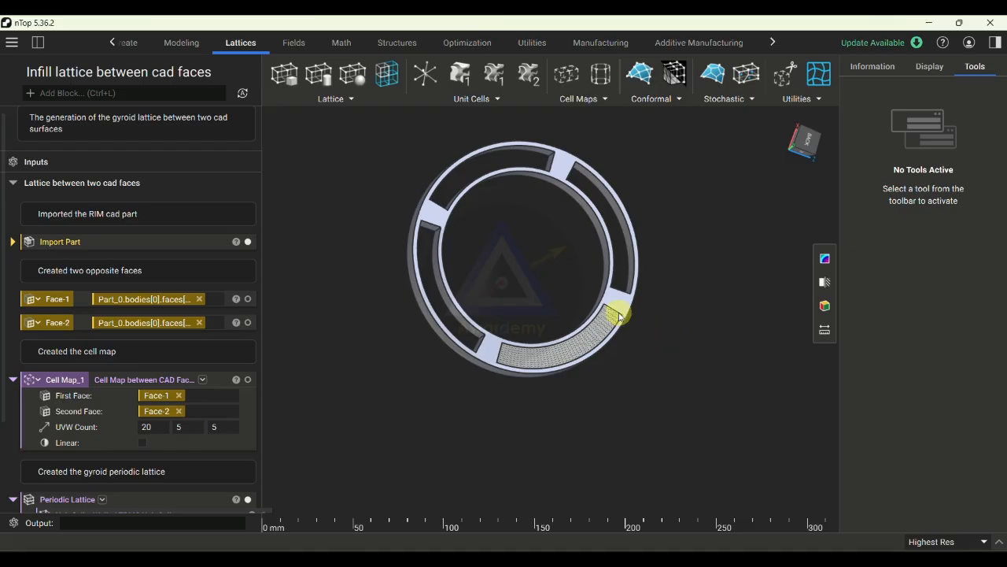
pyautogui.moveTo(619, 317); pyautogui.dragTo(465, 329, button='right')
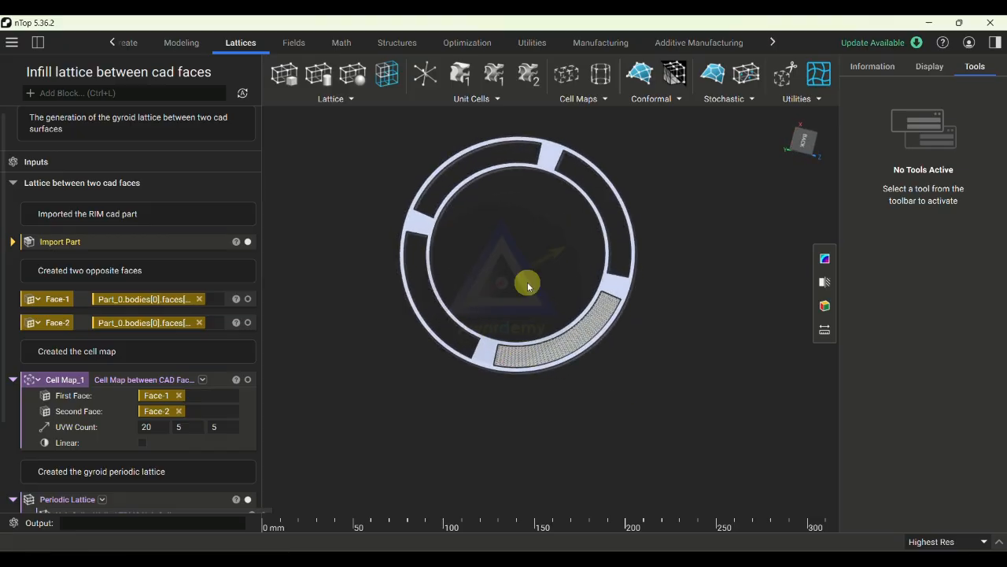